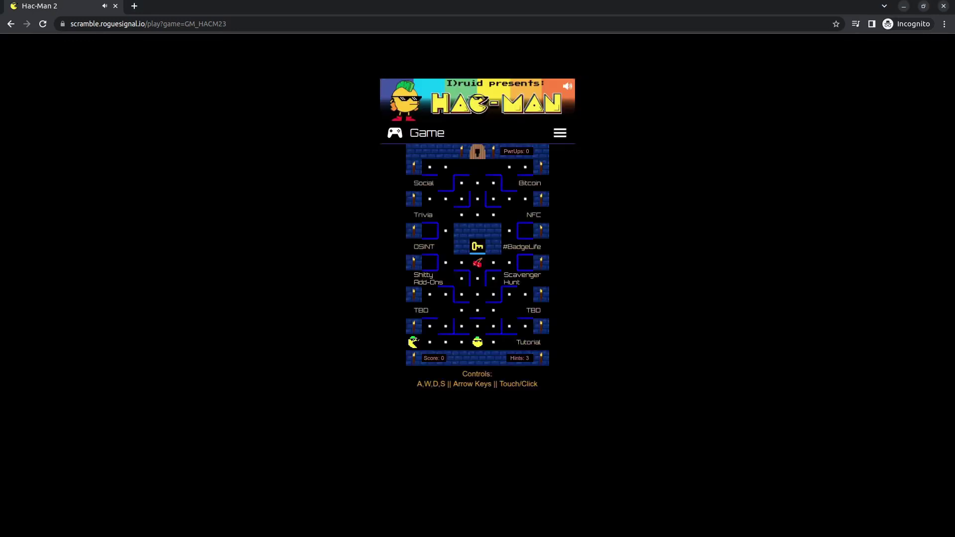
Steer Pac-Man up past the cherry into the OSINT room and onto the first challenge tile
{"action": "key", "text": "Up"}
{"action": "key", "text": "Right"}
{"action": "key", "text": "Up"}
{"action": "key", "text": "Left"}
{"action": "key", "text": "Up"}
{"action": "key", "text": "Left"}
{"action": "key", "text": "Up"}
{"action": "key", "text": "Left"}
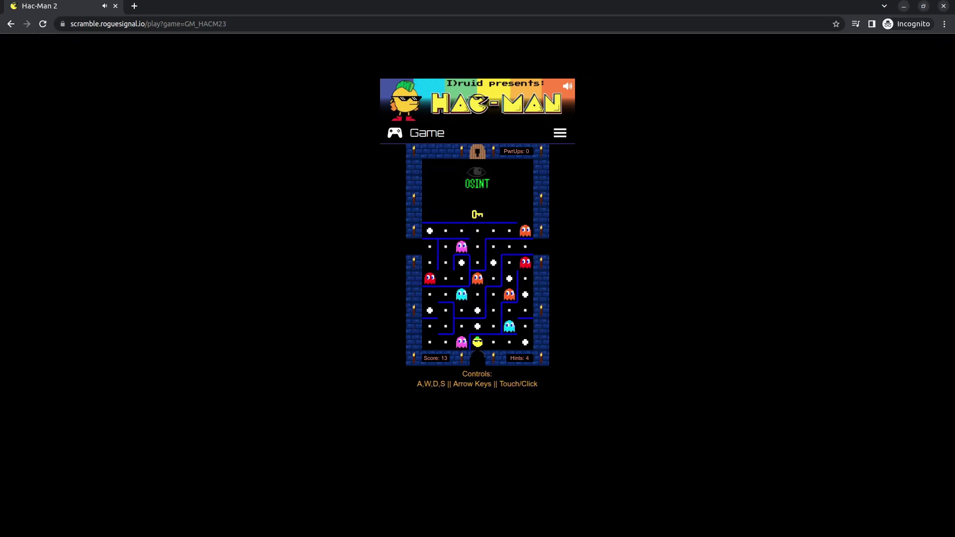
{"action": "key", "text": "Right"}
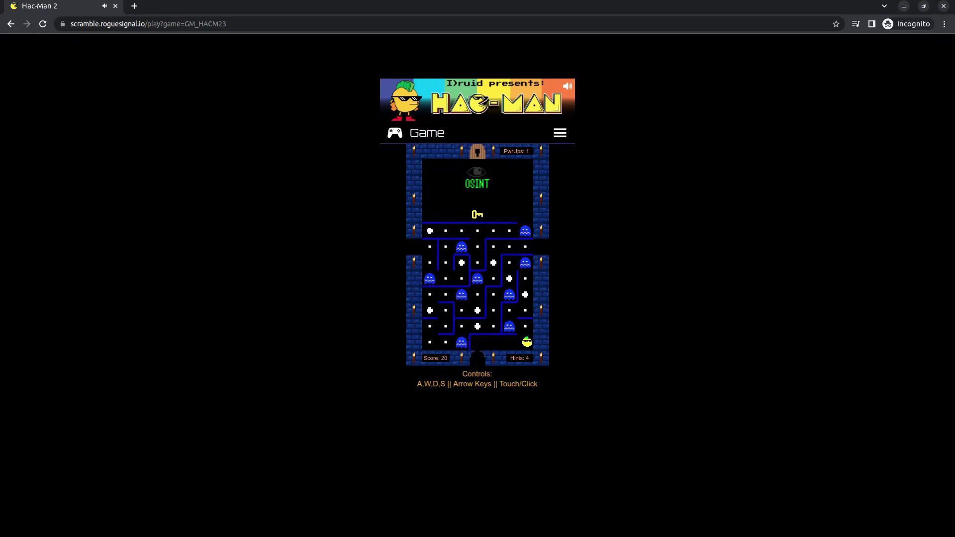
{"action": "key", "text": "Up"}
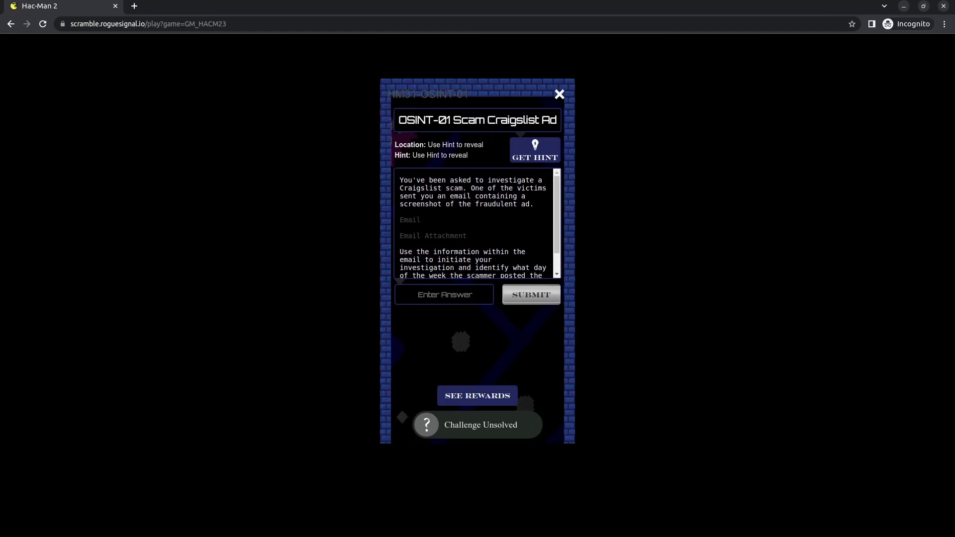
{"action": "scroll", "coordinate": [476, 224], "scroll_direction": "down", "scroll_amount": 1}
{"action": "scroll", "coordinate": [476, 224], "scroll_direction": "down", "scroll_amount": 1}
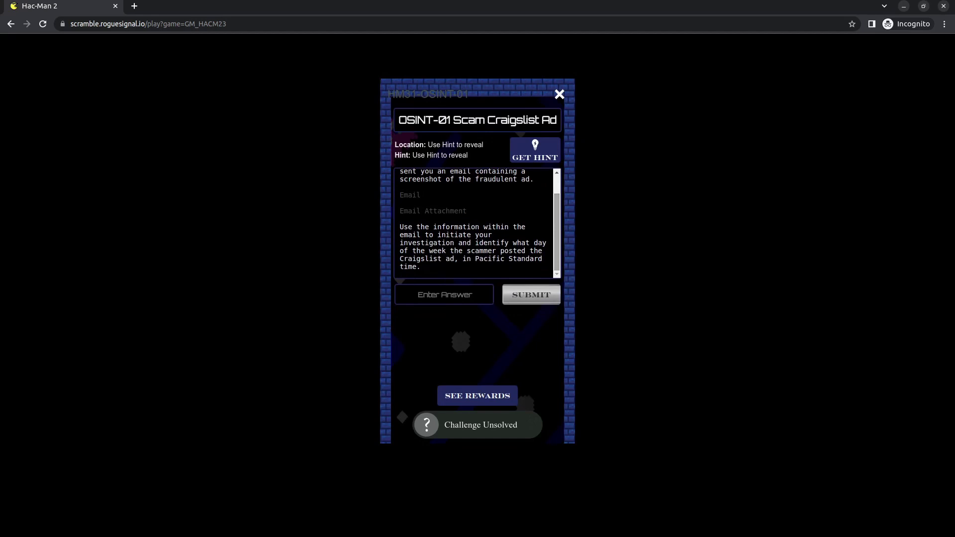
Bring up the scammer email and Craigslist ad screenshots in their own tabs and compare them
{"action": "left_click", "coordinate": [409, 195]}
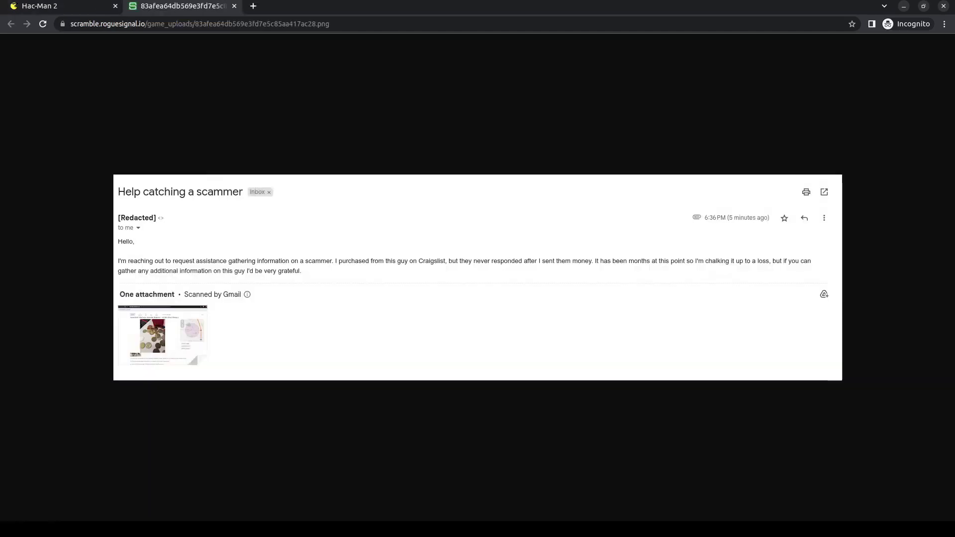
{"action": "key", "text": "ctrl+1"}
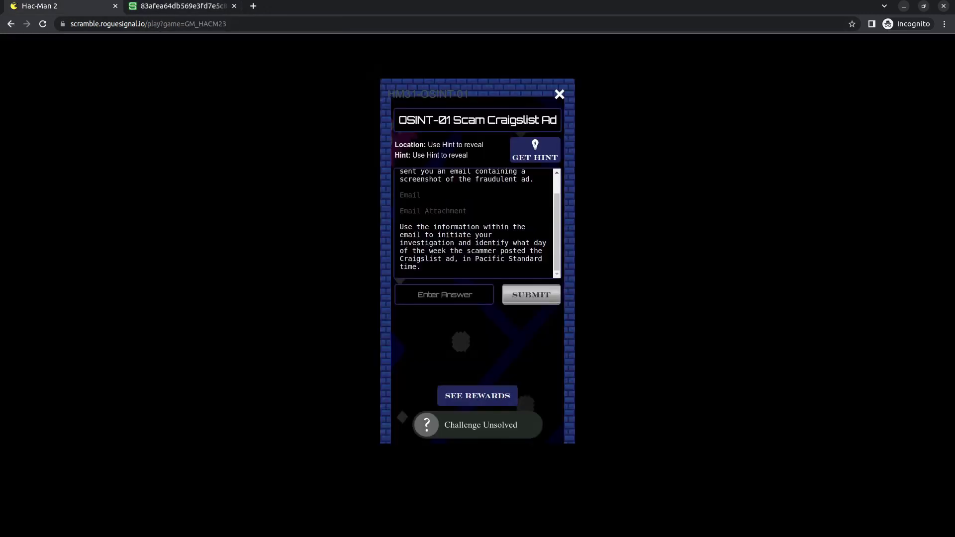
{"action": "left_click", "coordinate": [433, 210]}
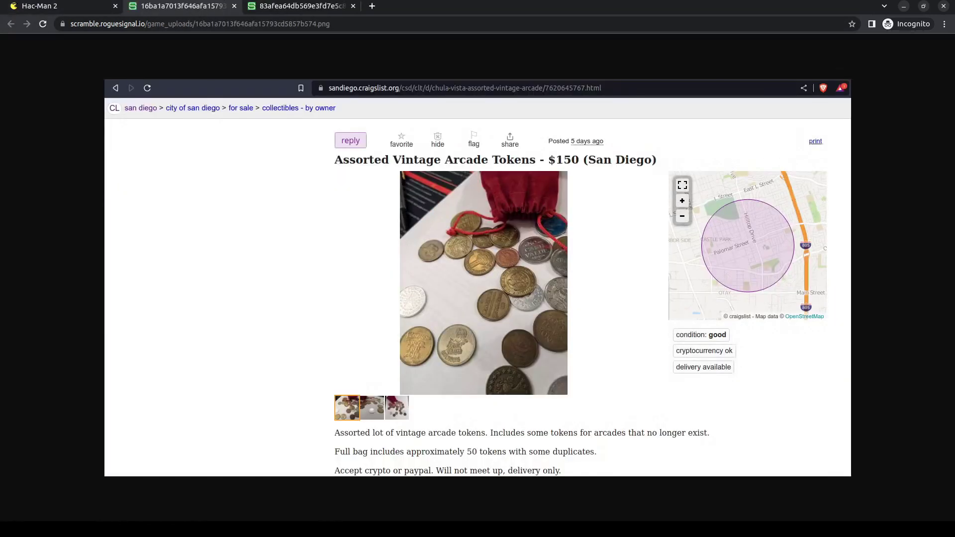
{"action": "key", "text": "ctrl+Tab"}
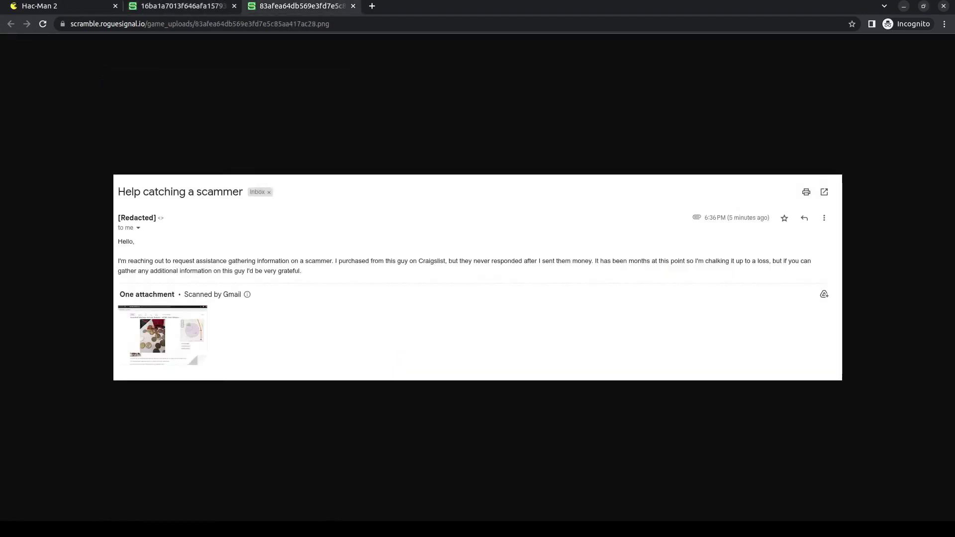
{"action": "key", "text": "ctrl+shift+Tab"}
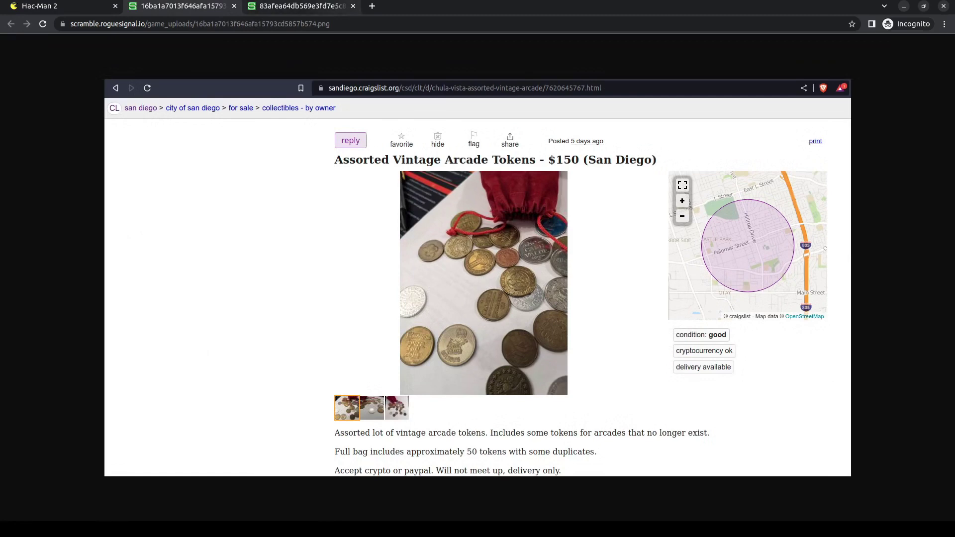
Start a fresh tab on Google Images for a reverse image search
{"action": "key", "text": "ctrl+t"}
{"action": "type", "text": "images.google.com"}
{"action": "key", "text": "Return"}
Feed the ad screenshot's web address into Google Lens to read the Craigslist URL from it
{"action": "left_click", "coordinate": [587, 232]}
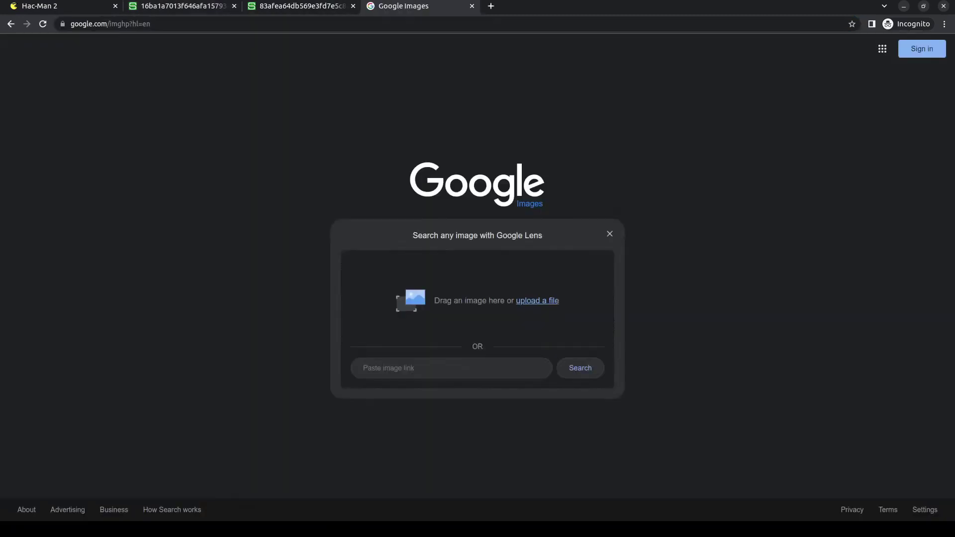
{"action": "key", "text": "ctrl+shift+Tab"}
{"action": "key", "text": "ctrl+shift+Tab"}
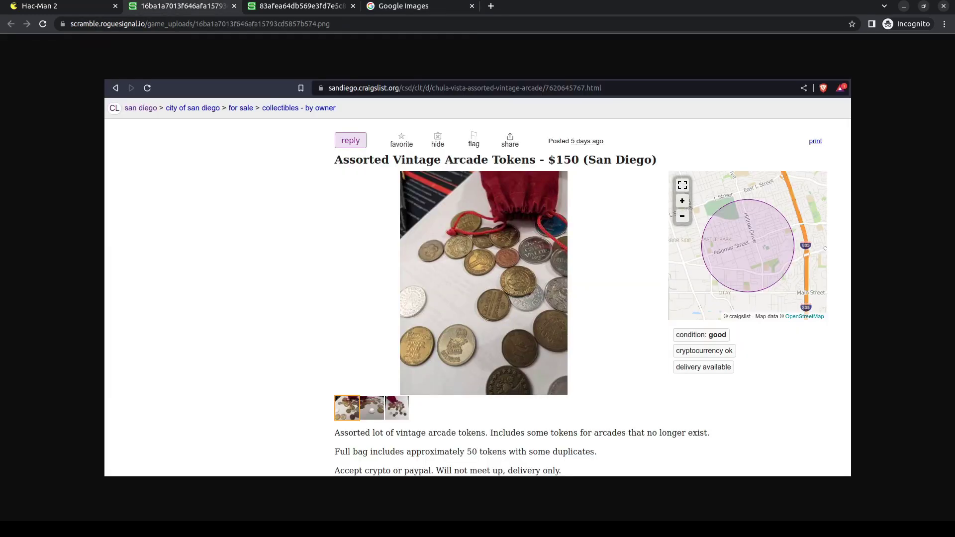
{"action": "key", "text": "ctrl+l"}
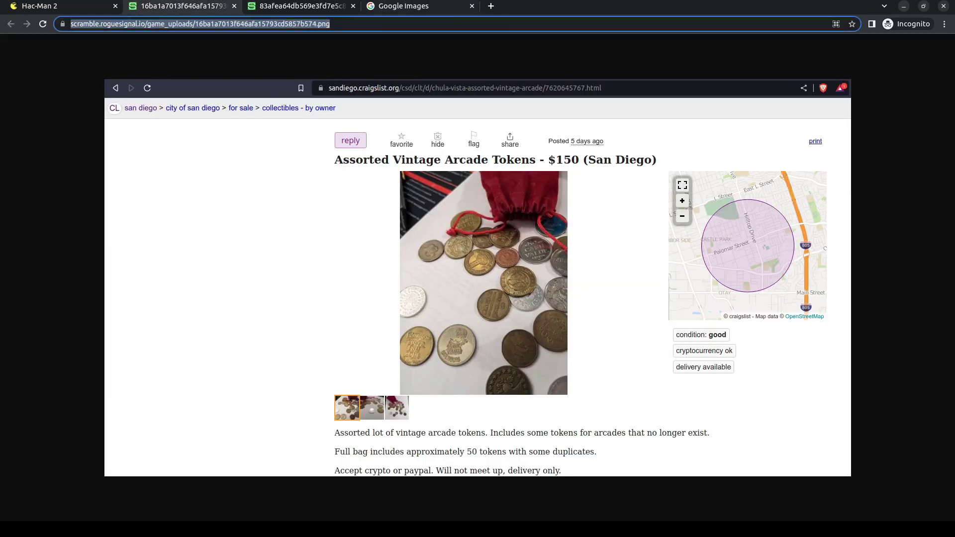
{"action": "key", "text": "ctrl+c"}
{"action": "key", "text": "ctrl+Tab"}
{"action": "key", "text": "ctrl+Tab"}
{"action": "key", "text": "ctrl+v"}
{"action": "key", "text": "Return"}
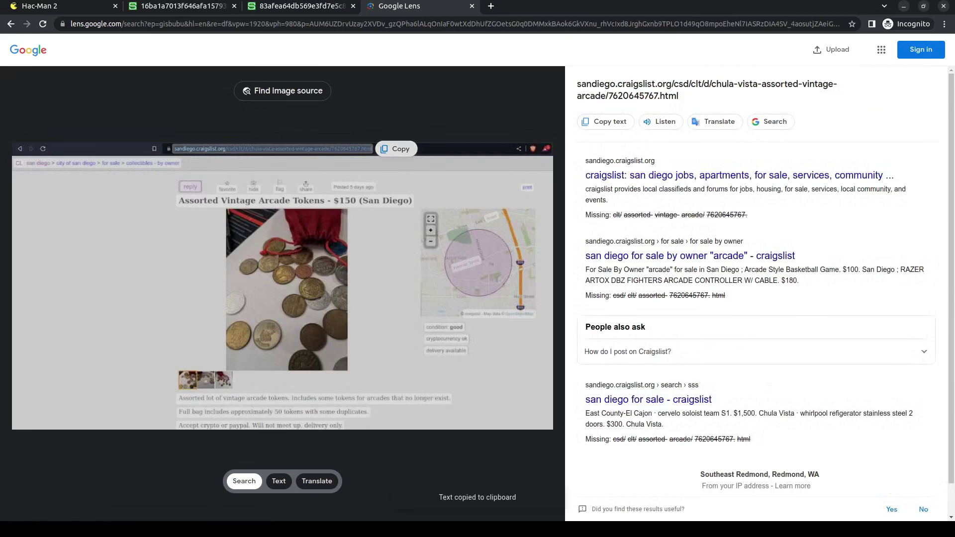
Load the detected Craigslist ad URL (now a 404), then head to archive.org
{"action": "key", "text": "ctrl+t"}
{"action": "key", "text": "ctrl+v"}
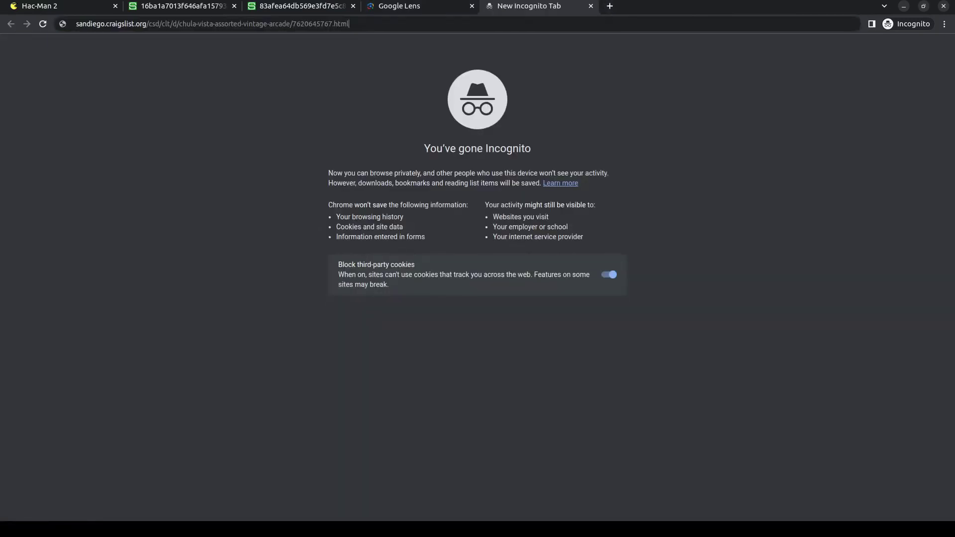
{"action": "key", "text": "Return"}
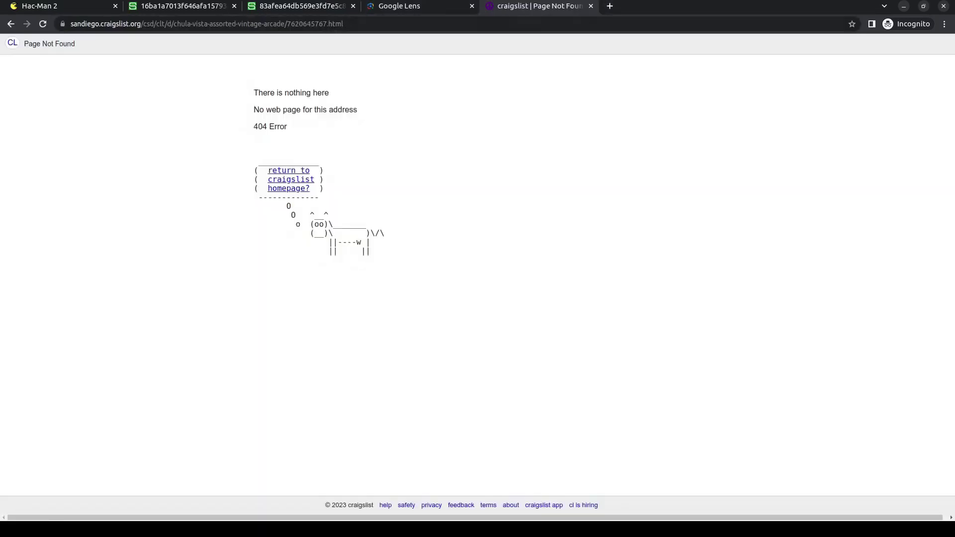
{"action": "key", "text": "ctrl+l"}
{"action": "type", "text": "archiv"}
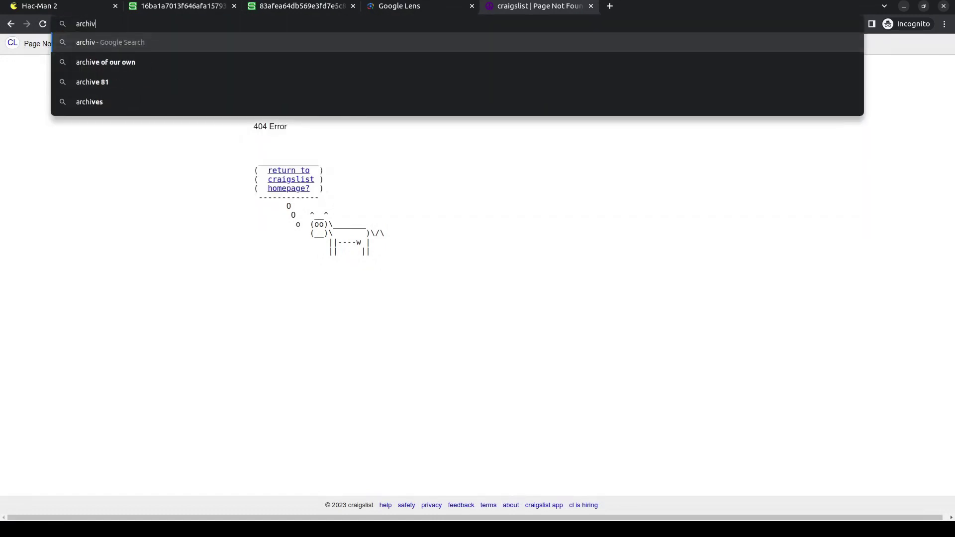
{"action": "type", "text": "e.org"}
{"action": "key", "text": "Return"}
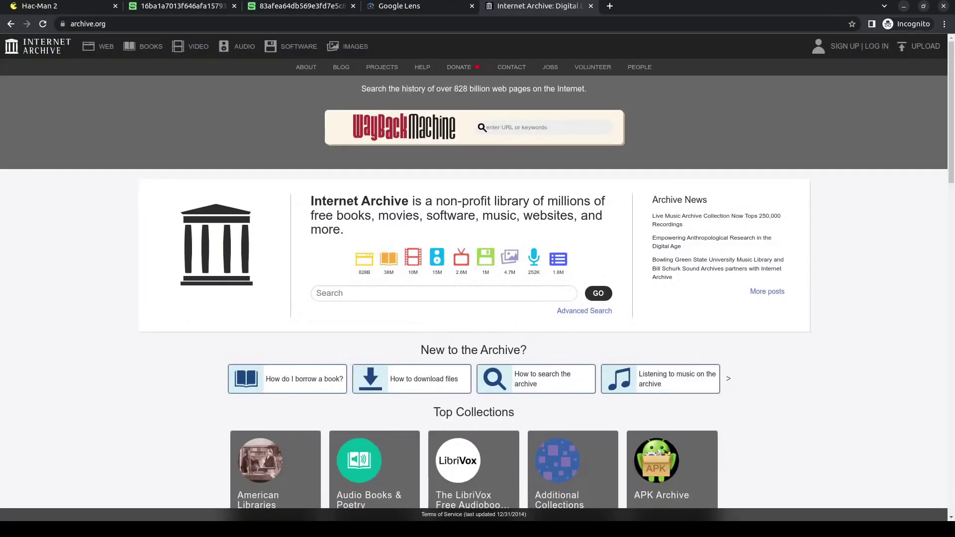
{"action": "key", "text": "ctrl+v"}
{"action": "key", "text": "Return"}
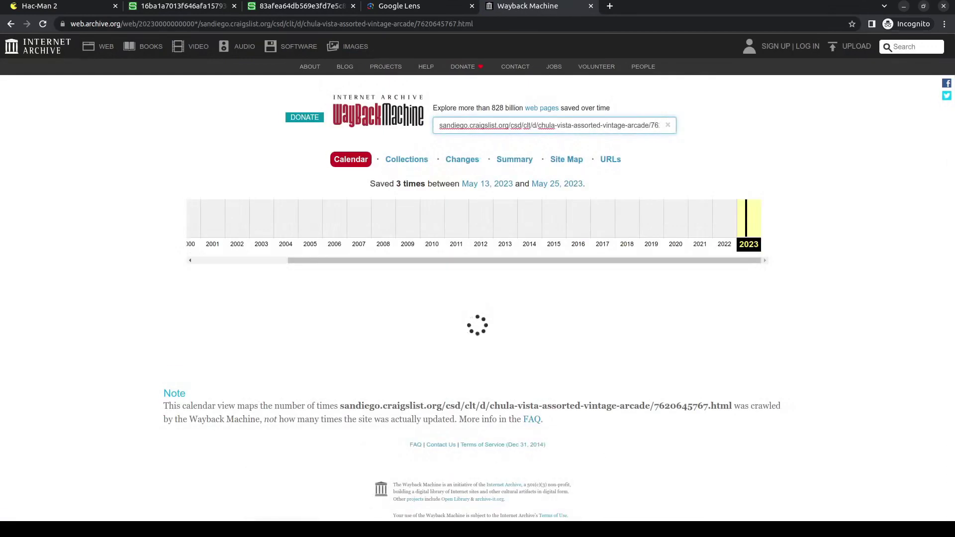
{"action": "left_click", "coordinate": [360, 464]}
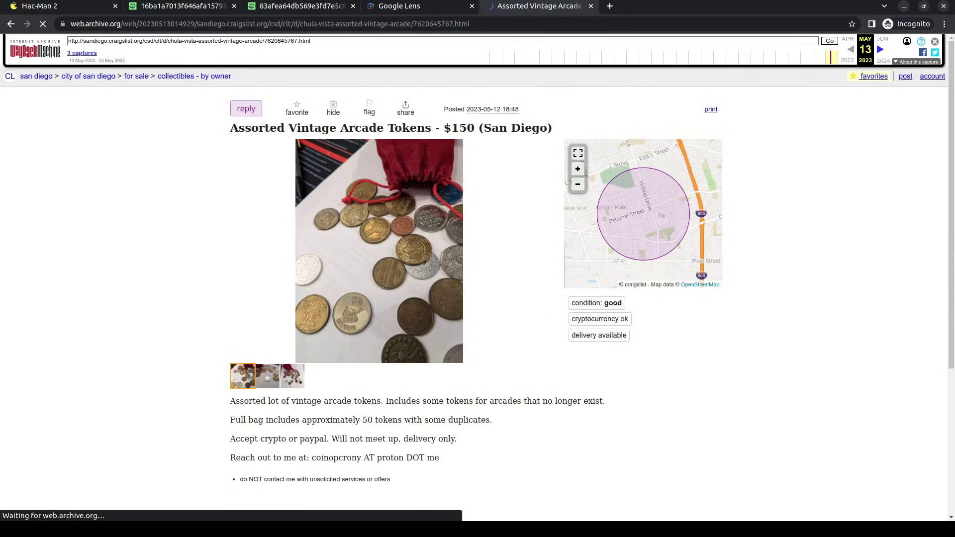
{"action": "key", "text": "alt+Left"}
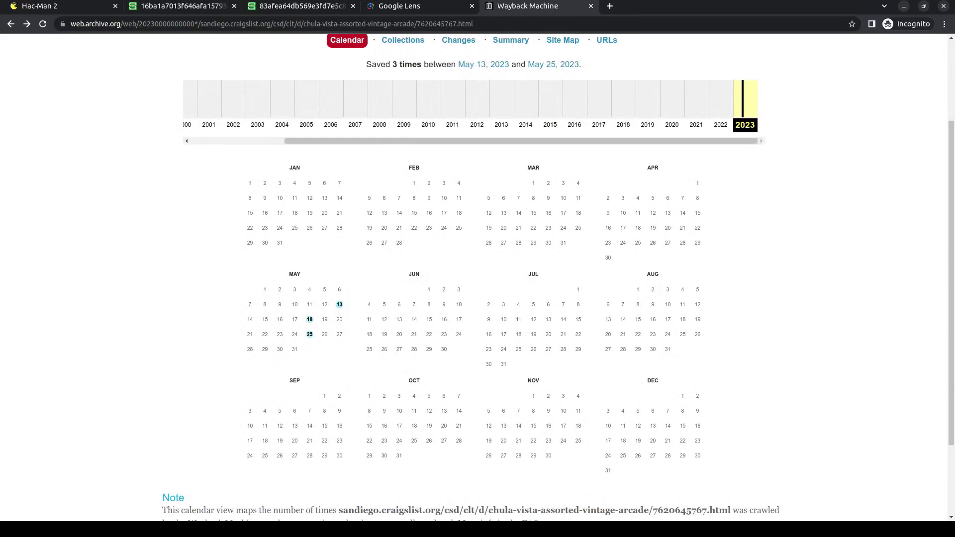
Submit Friday as the OSINT-01 answer in Hac-Man
{"action": "key", "text": "ctrl+1"}
{"action": "type", "text": "Friday"}
{"action": "key", "text": "Return"}
Resume the maze briefly, then grab the scammer's email username coinopcrony from the archived ad
{"action": "key", "text": "Escape"}
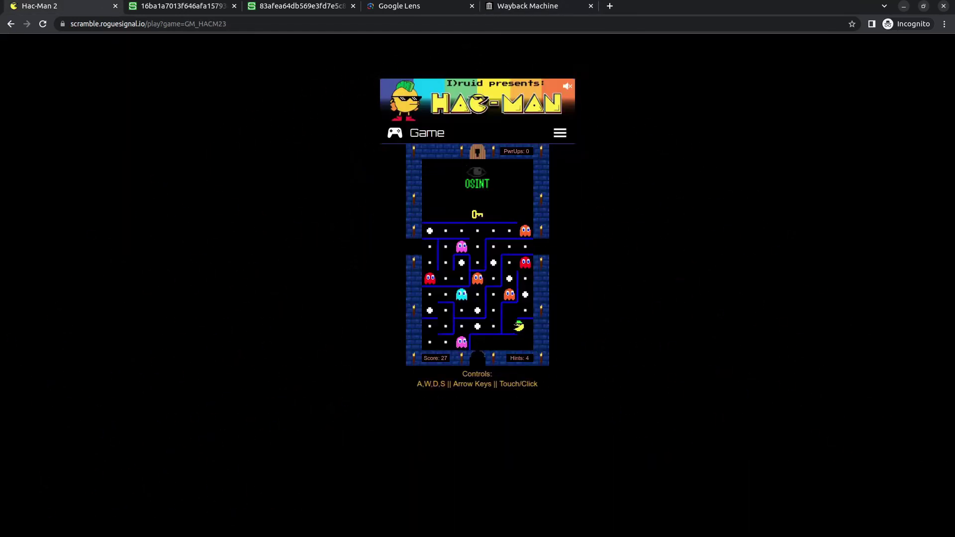
{"action": "key", "text": "Right"}
{"action": "key", "text": "Up"}
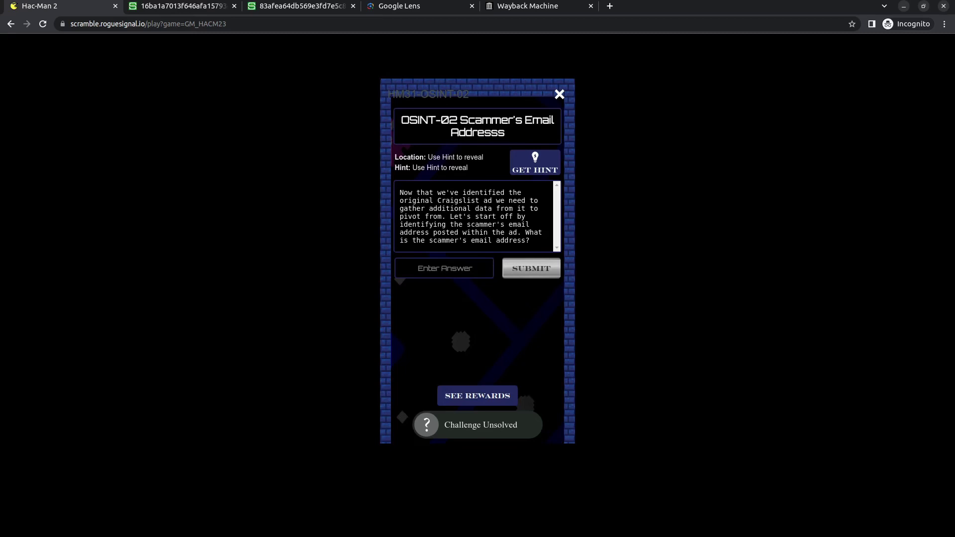
{"action": "key", "text": "ctrl+5"}
{"action": "left_click", "coordinate": [358, 344]}
{"action": "scroll", "coordinate": [358, 344], "scroll_direction": "down", "scroll_amount": 1}
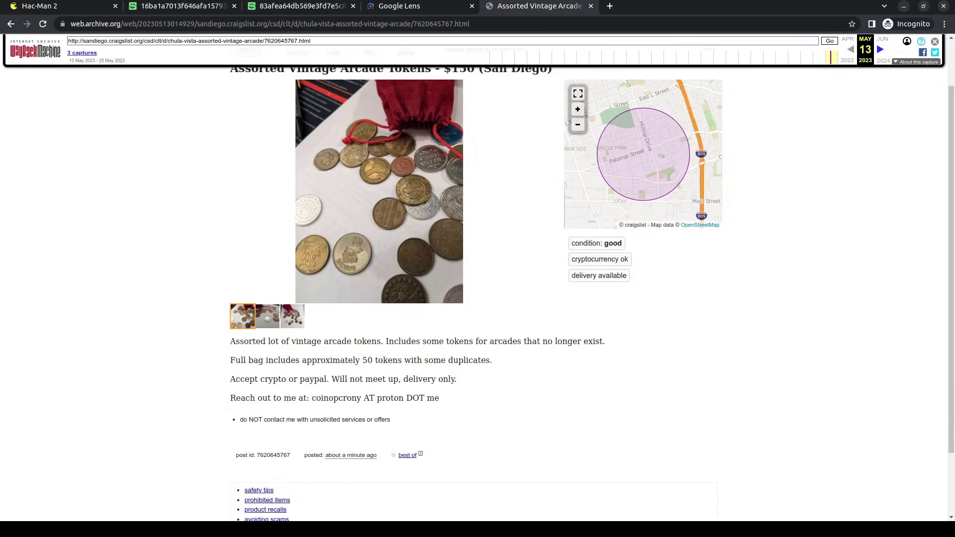
{"action": "double_click", "coordinate": [339, 397]}
{"action": "right_click", "coordinate": [339, 399]}
{"action": "left_click", "coordinate": [361, 408]}
{"action": "left_click", "coordinate": [361, 407]}
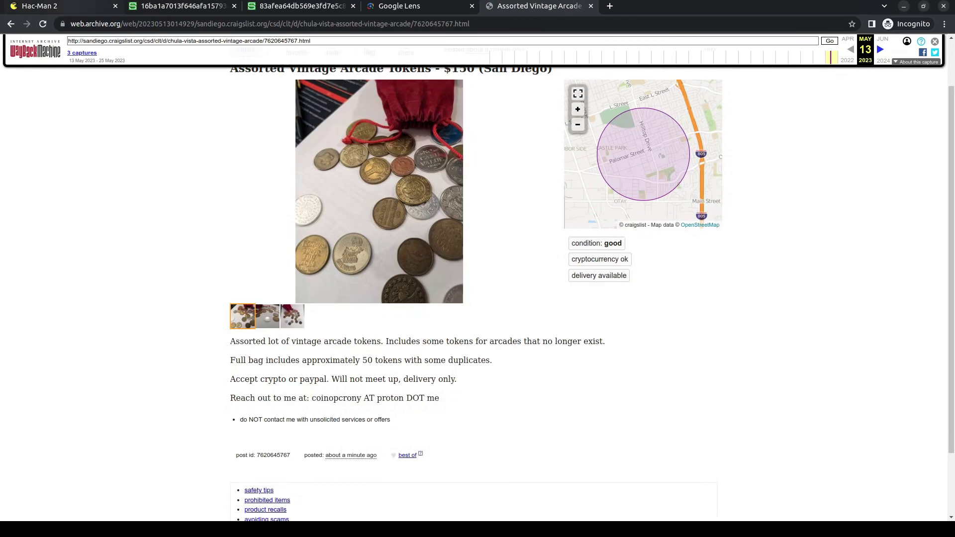
{"action": "key", "text": "ctrl+1"}
{"action": "left_click", "coordinate": [445, 268]}
{"action": "key", "text": "ctrl+v"}
{"action": "type", "text": "@proton.me"}
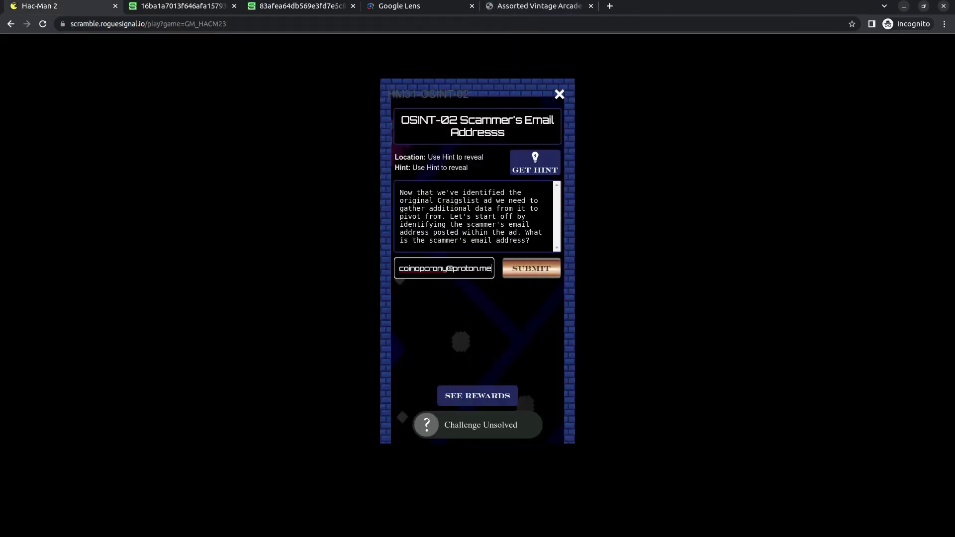
{"action": "key", "text": "Return"}
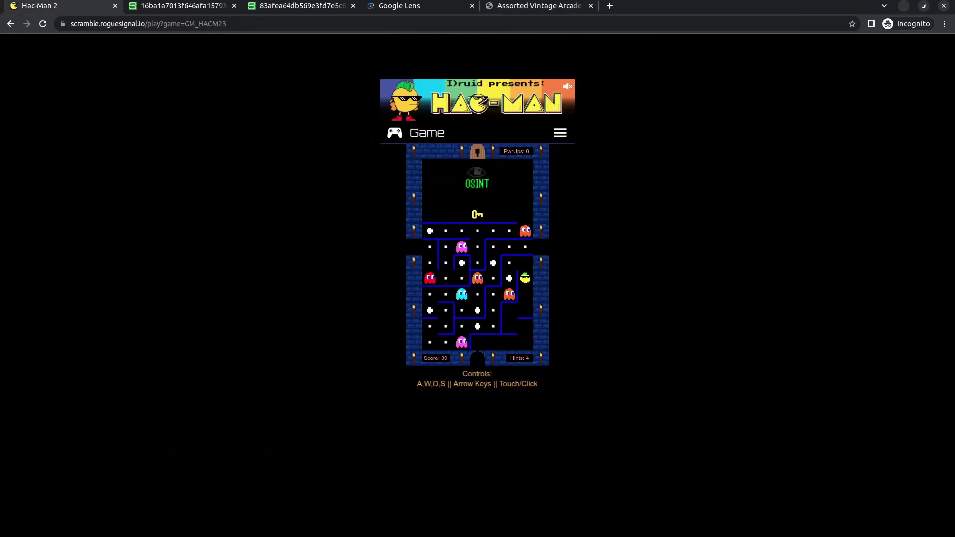
Walk Hac-Man to OSINT-03, close the Google Lens page, and launch ProtOSINT in a terminal
{"action": "key", "text": "Up"}
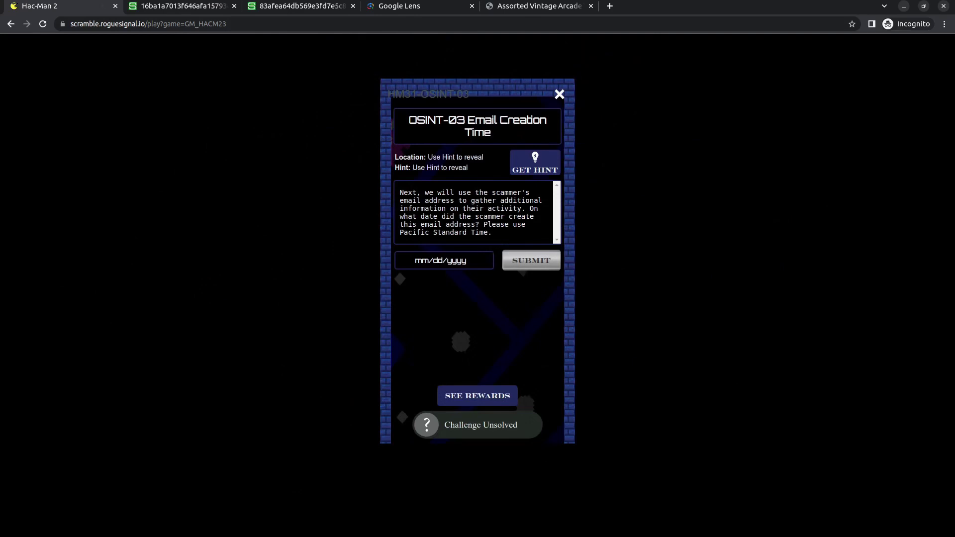
{"action": "left_click", "coordinate": [472, 6]}
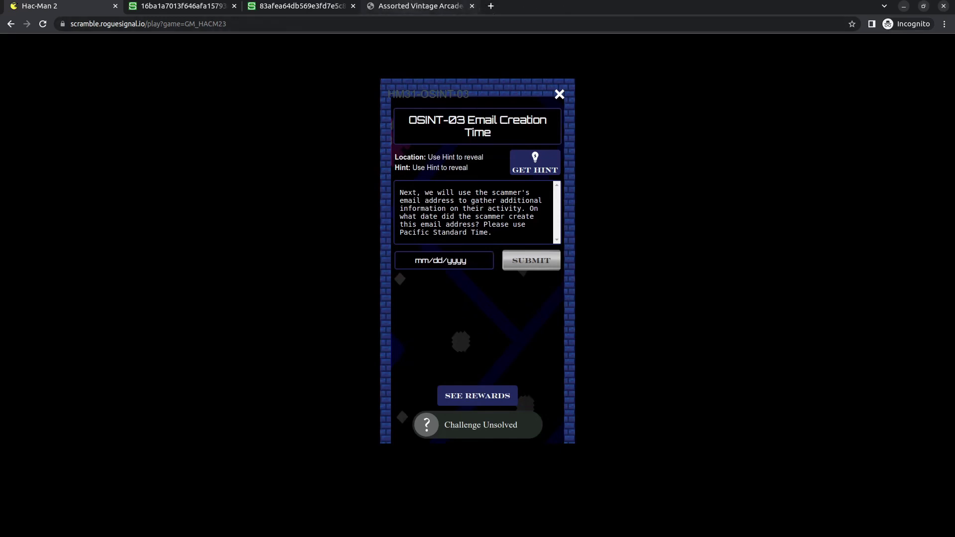
{"action": "key", "text": "alt+Tab"}
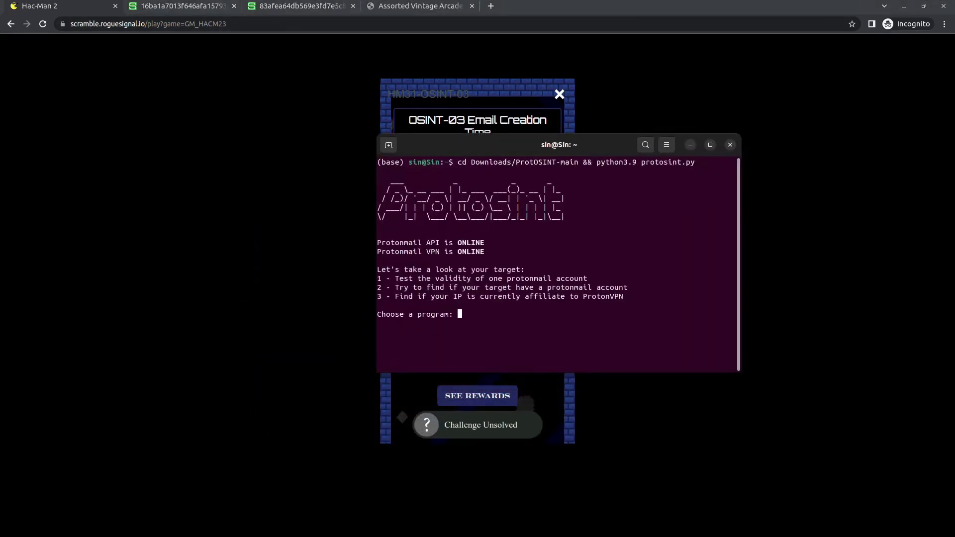
{"action": "type", "text": "1"}
{"action": "key", "text": "Return"}
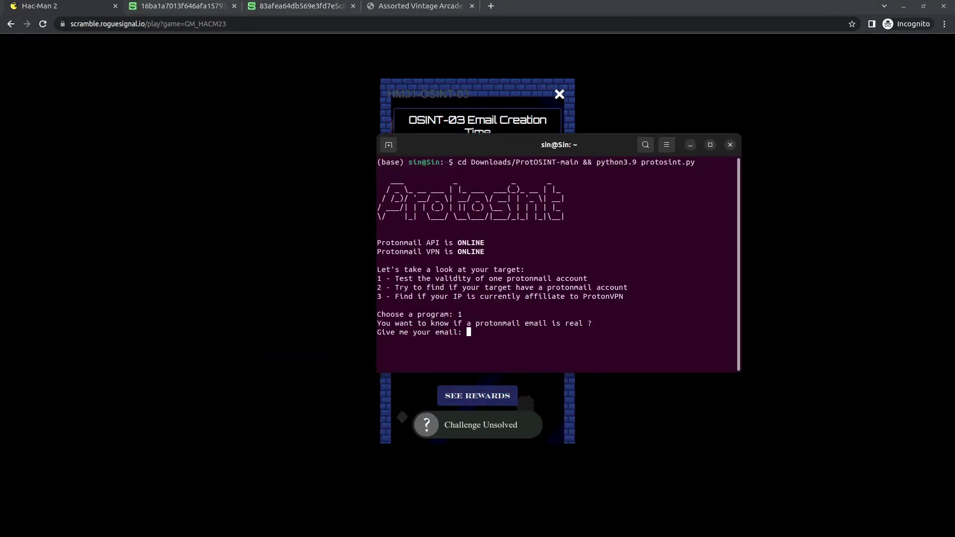
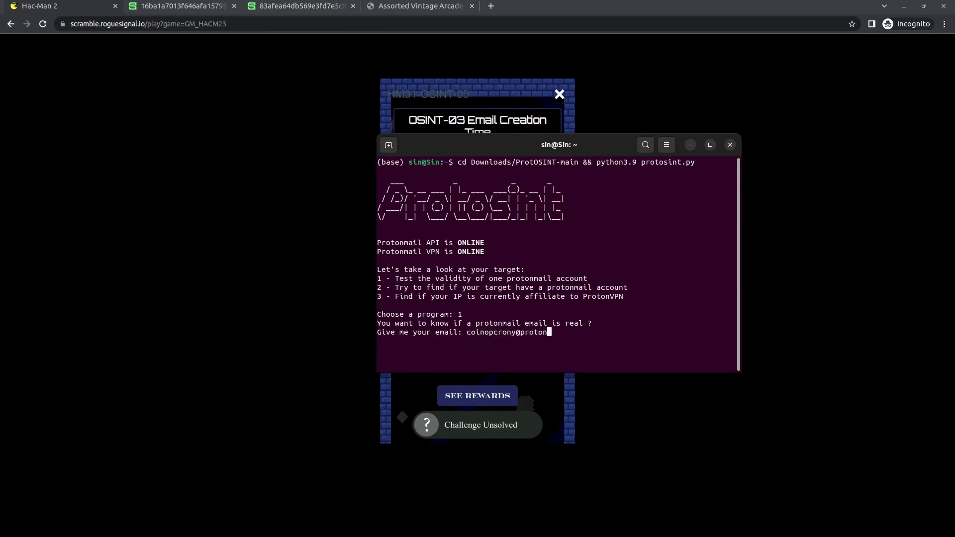
{"action": "key", "text": "Return"}
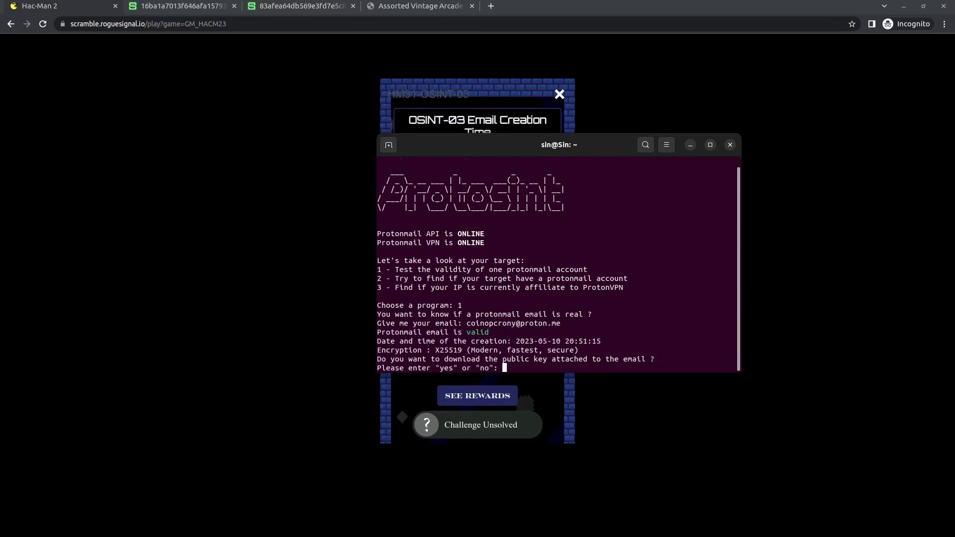
{"action": "left_click_drag", "start_coordinate": [516, 342], "coordinate": [601, 341]}
Submit 05/10/2023 as the OSINT-03 email creation date answer
{"action": "key", "text": "alt+Tab"}
{"action": "type", "text": "05102023"}
{"action": "key", "text": "Return"}
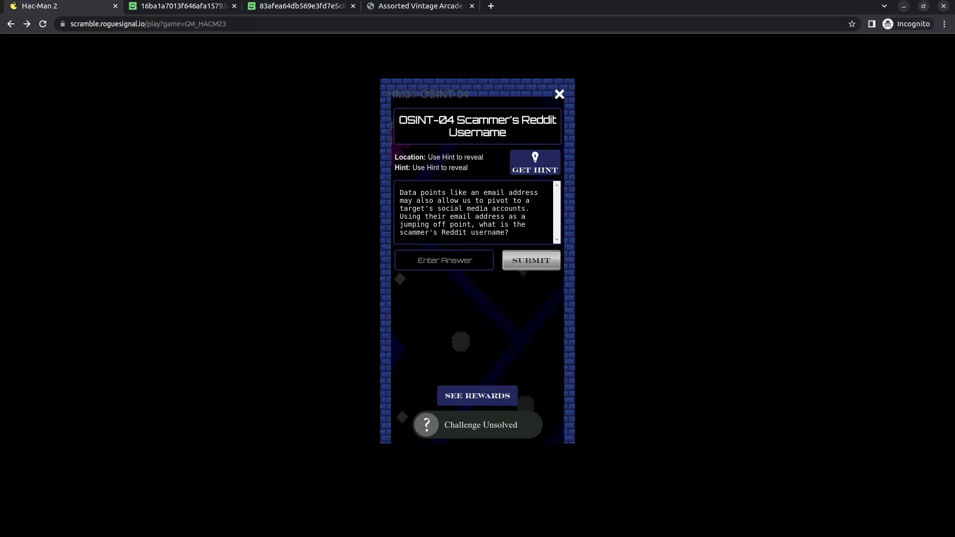
Search Google for mit pgp, reach the MIT PGP Key Server and start a key search for the scammer's email
{"action": "left_click", "coordinate": [491, 6]}
{"action": "type", "text": "mit pgp"}
{"action": "key", "text": "Return"}
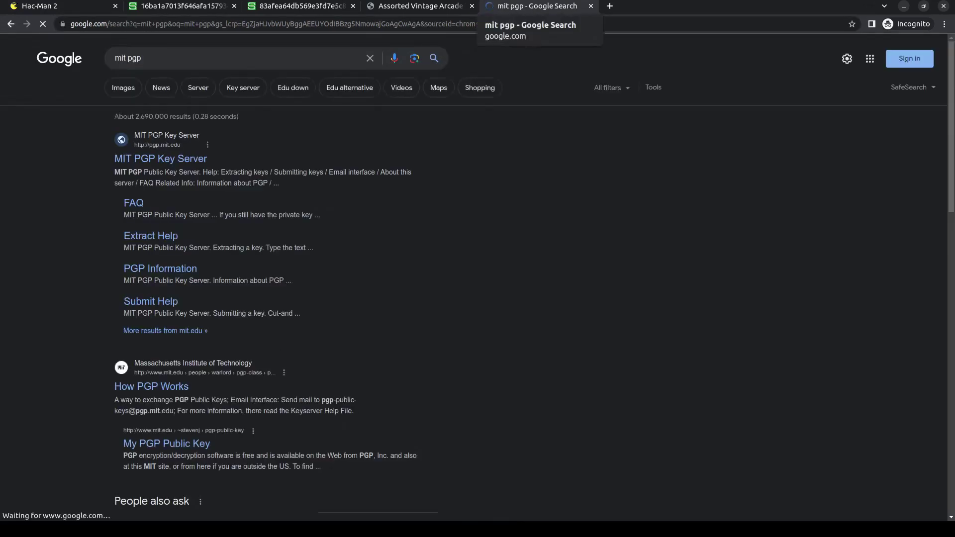
{"action": "left_click", "coordinate": [160, 158]}
{"action": "left_click", "coordinate": [120, 125]}
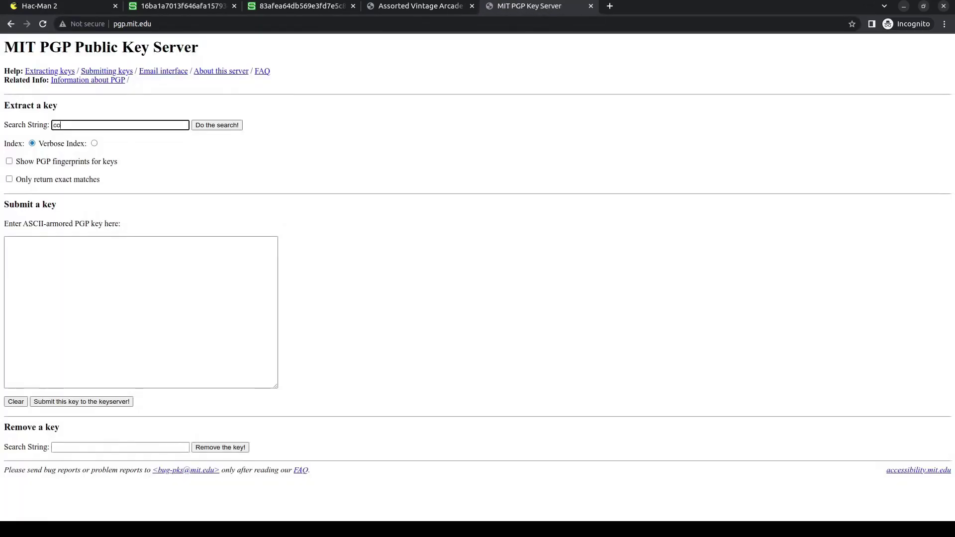
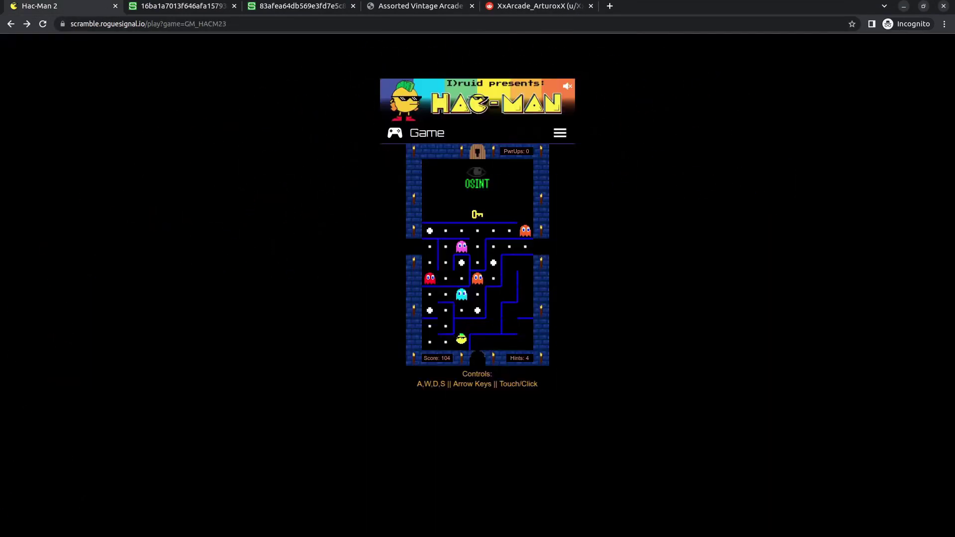
Guide Hac-Man through the lower-left maze to the OSINT-05 challenge
{"action": "key", "text": "Left"}
{"action": "key", "text": "Up"}
{"action": "key", "text": "Right"}
{"action": "key", "text": "Up"}
{"action": "key", "text": "Left"}
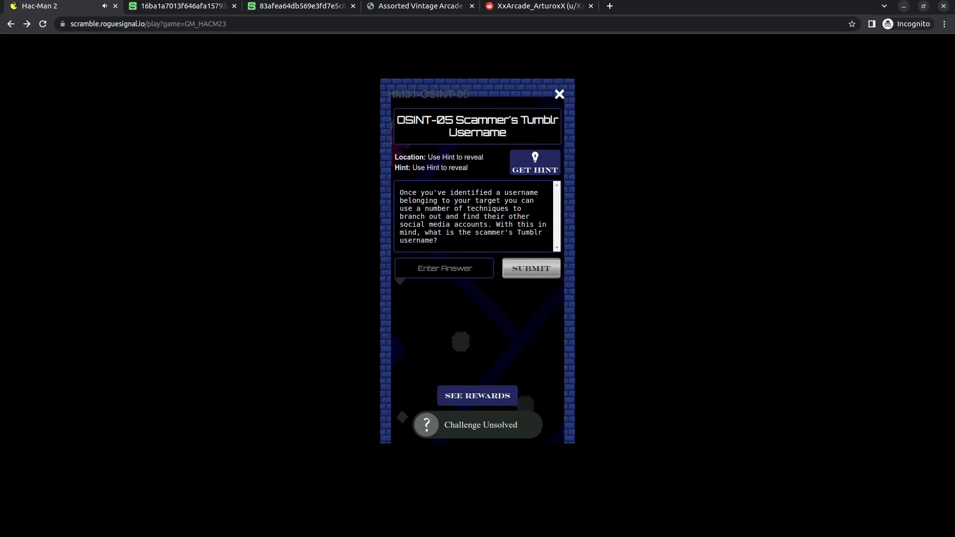
Follow the Reddit profile's Tumblr link and submit the blog name xxarcadearturoxx as the OSINT-05 answer
{"action": "key", "text": "ctrl+5"}
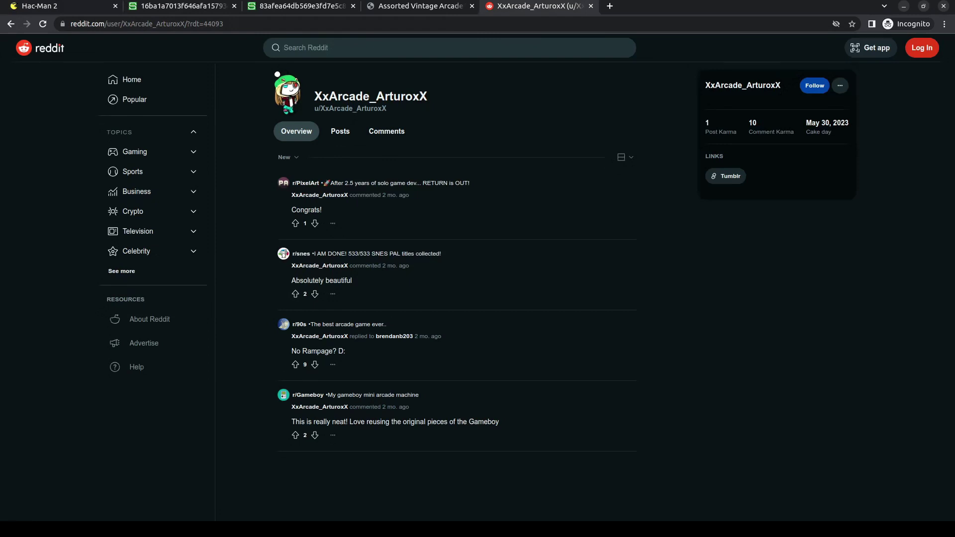
{"action": "left_click", "coordinate": [725, 176]}
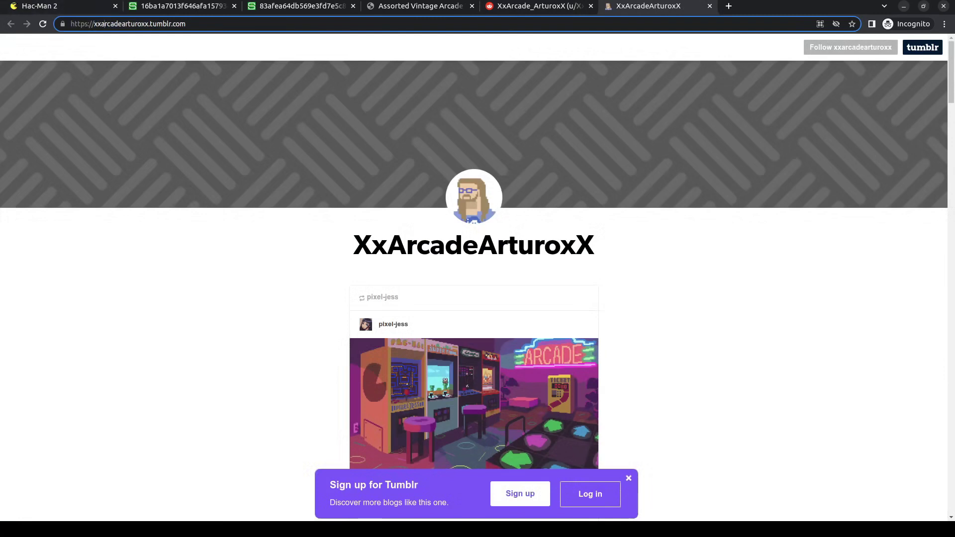
{"action": "double_click", "coordinate": [121, 22]}
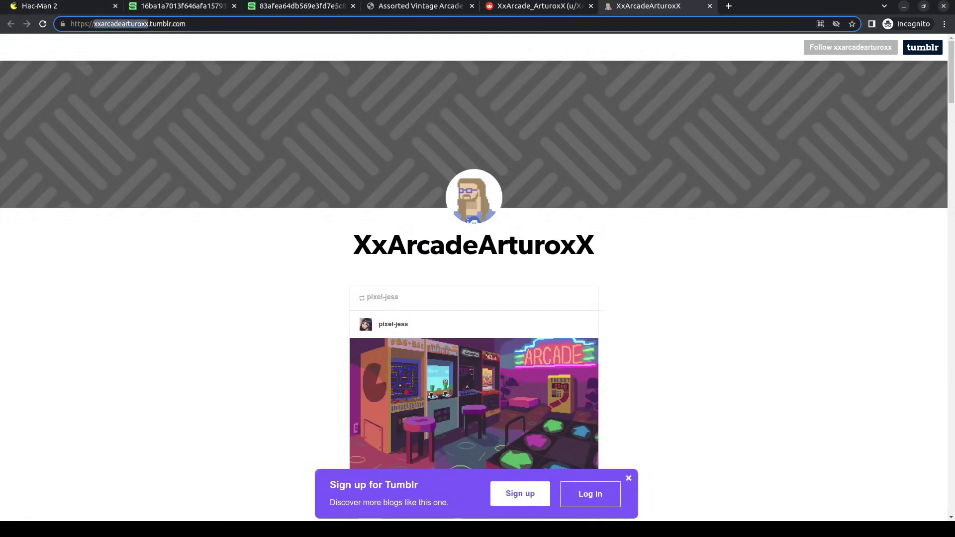
{"action": "key", "text": "ctrl+c"}
{"action": "key", "text": "ctrl+1"}
{"action": "key", "text": "ctrl+v"}
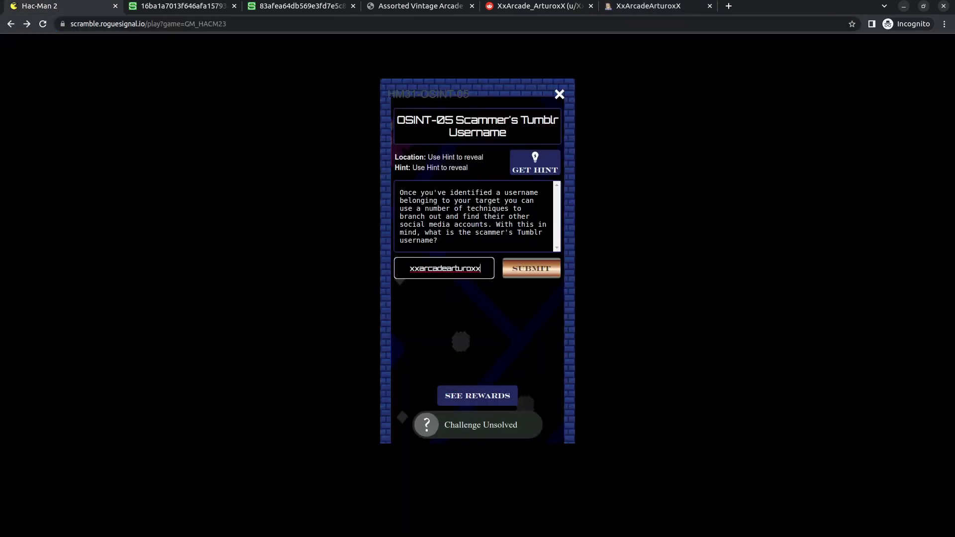
{"action": "key", "text": "Return"}
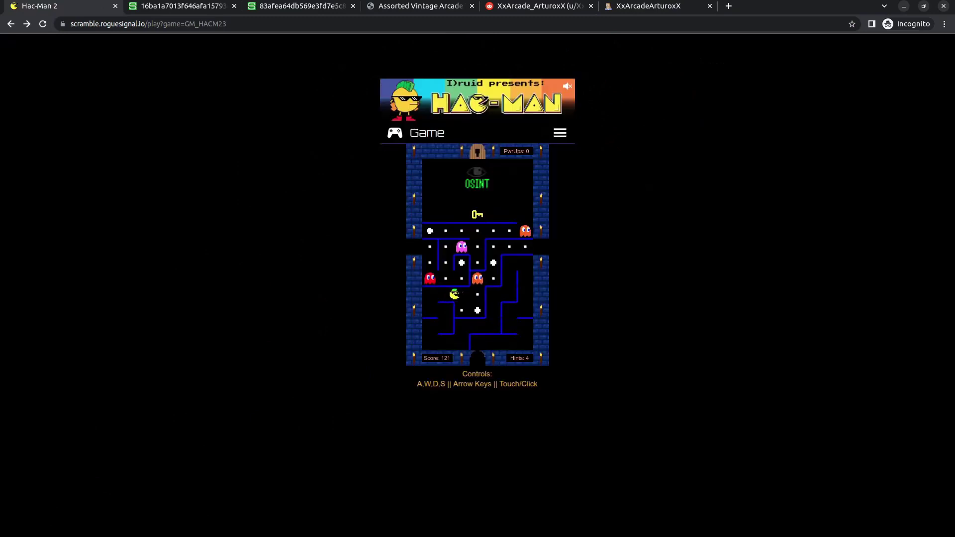
Eat the power pellet to turn the ghosts blue and head up toward the blue ghost
{"action": "key", "text": "Down"}
{"action": "key", "text": "Left"}
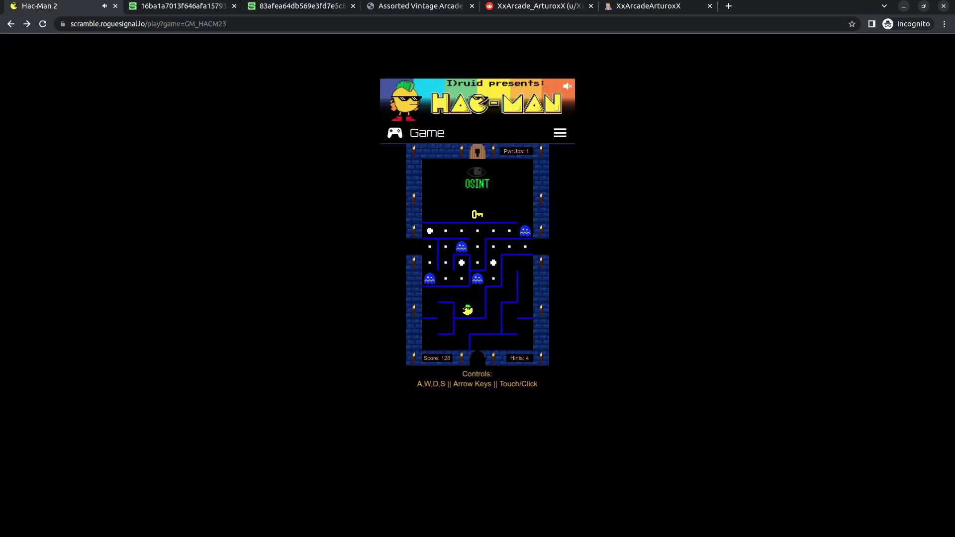
{"action": "key", "text": "Right"}
{"action": "key", "text": "Up"}
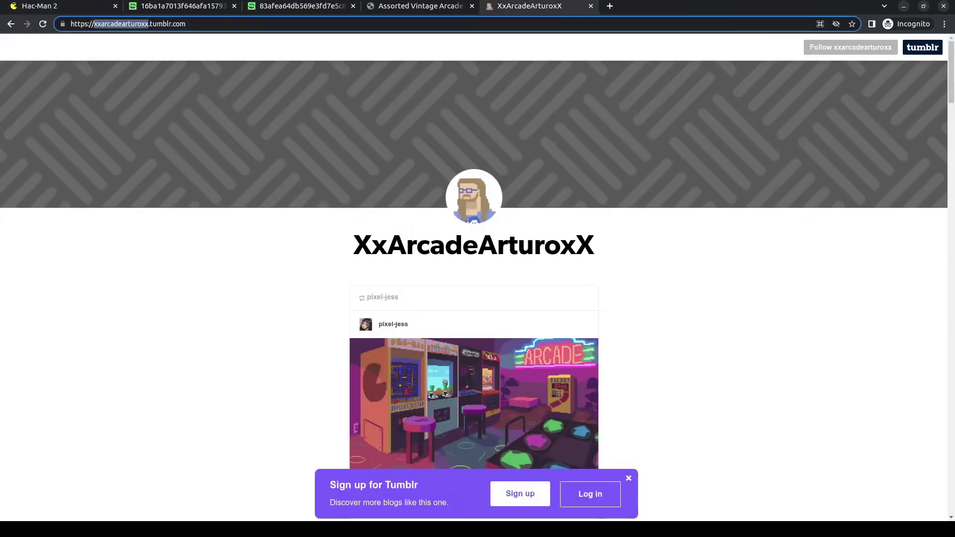
{"action": "scroll", "coordinate": [478, 299], "scroll_direction": "down", "scroll_amount": 1}
{"action": "scroll", "coordinate": [478, 299], "scroll_direction": "down", "scroll_amount": 4}
{"action": "scroll", "coordinate": [478, 299], "scroll_direction": "down", "scroll_amount": 2}
{"action": "scroll", "coordinate": [478, 298], "scroll_direction": "down", "scroll_amount": 2}
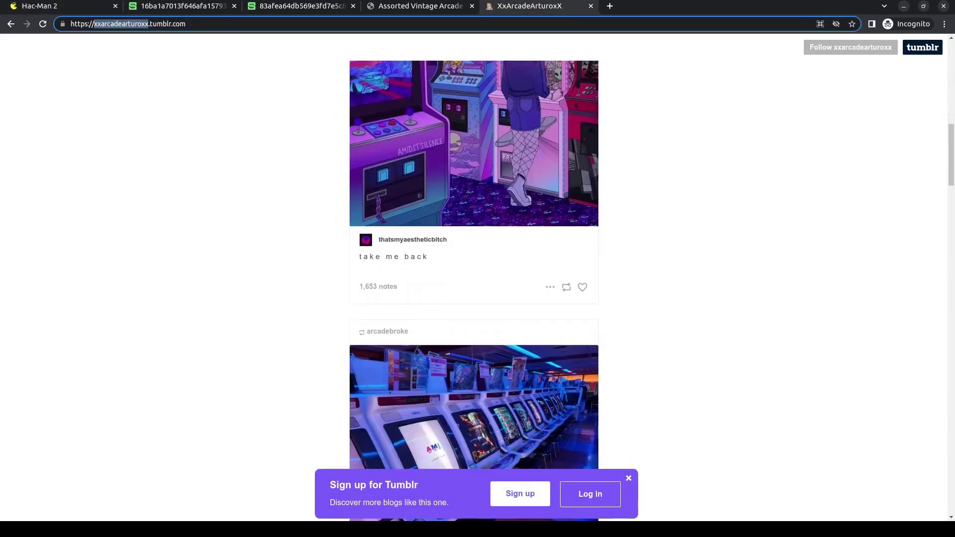
{"action": "scroll", "coordinate": [478, 299], "scroll_direction": "down", "scroll_amount": 2}
{"action": "scroll", "coordinate": [478, 299], "scroll_direction": "down", "scroll_amount": 3}
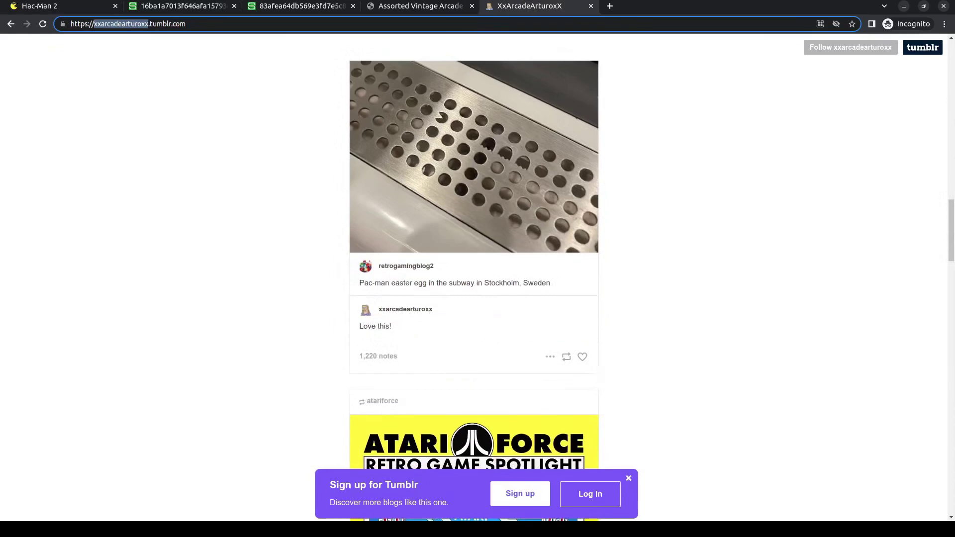
{"action": "scroll", "coordinate": [478, 298], "scroll_direction": "down", "scroll_amount": 3}
{"action": "scroll", "coordinate": [477, 299], "scroll_direction": "down", "scroll_amount": 2}
{"action": "scroll", "coordinate": [478, 299], "scroll_direction": "down", "scroll_amount": 3}
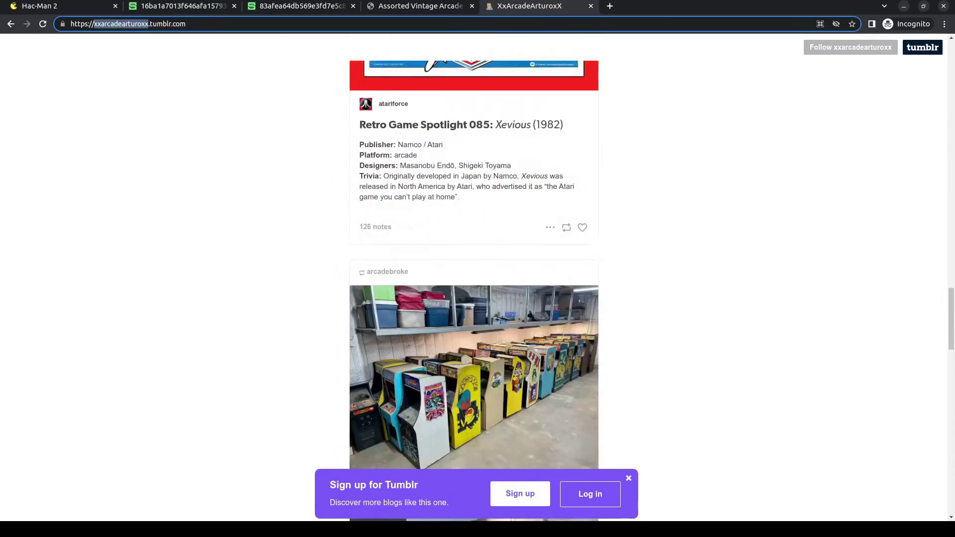
{"action": "scroll", "coordinate": [478, 299], "scroll_direction": "down", "scroll_amount": 2}
{"action": "scroll", "coordinate": [477, 299], "scroll_direction": "down", "scroll_amount": 3}
{"action": "scroll", "coordinate": [478, 298], "scroll_direction": "down", "scroll_amount": 1}
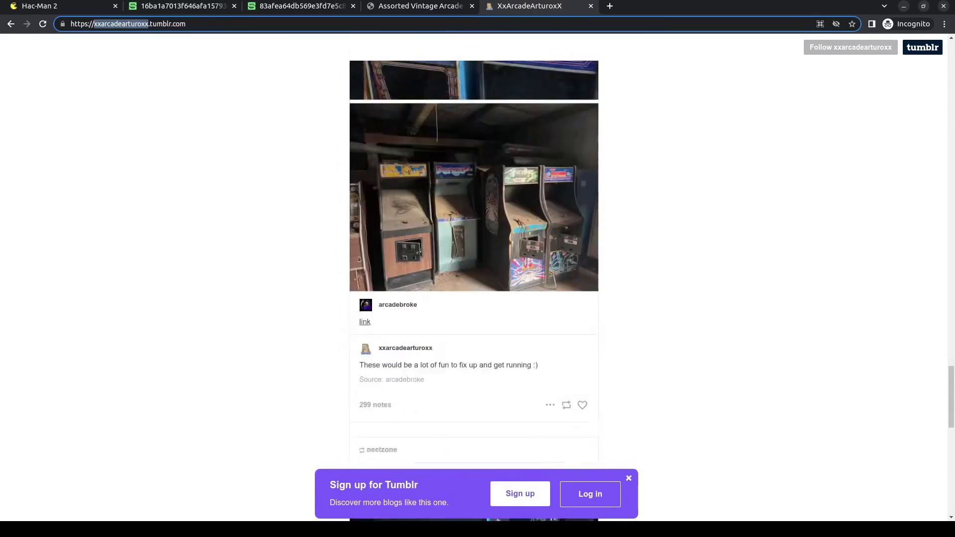
{"action": "scroll", "coordinate": [478, 299], "scroll_direction": "down", "scroll_amount": 3}
{"action": "scroll", "coordinate": [478, 299], "scroll_direction": "down", "scroll_amount": 2}
{"action": "scroll", "coordinate": [478, 299], "scroll_direction": "down", "scroll_amount": 1}
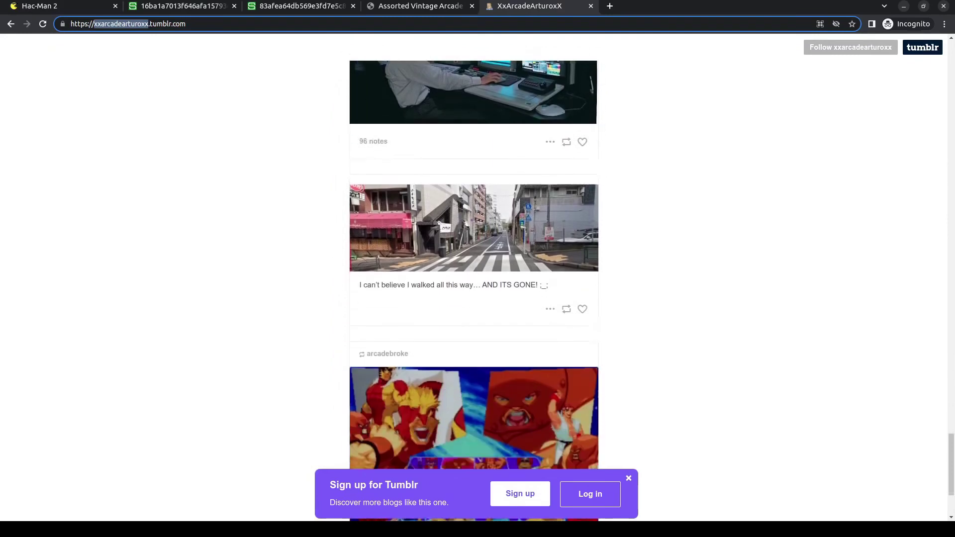
{"action": "scroll", "coordinate": [478, 299], "scroll_direction": "down", "scroll_amount": 2}
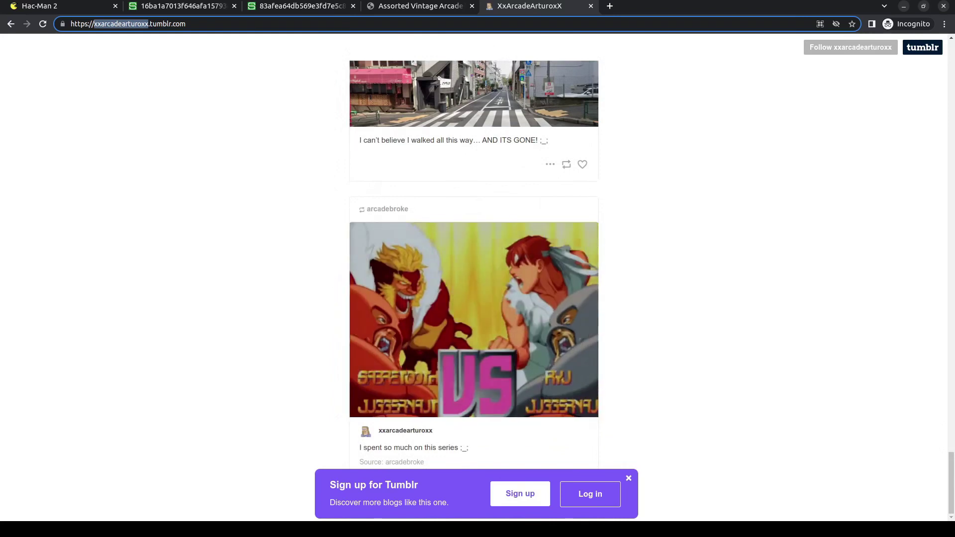
Load XxArcadeArturoxX's /archive page and open the May 29, 2023 Game Boy cartridge store post
{"action": "key", "text": "End"}
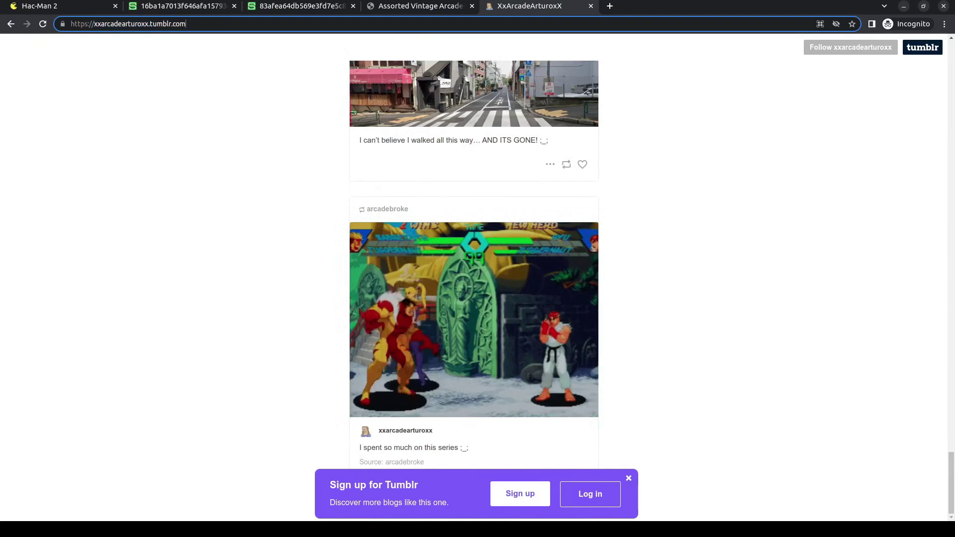
{"action": "type", "text": "/archive"}
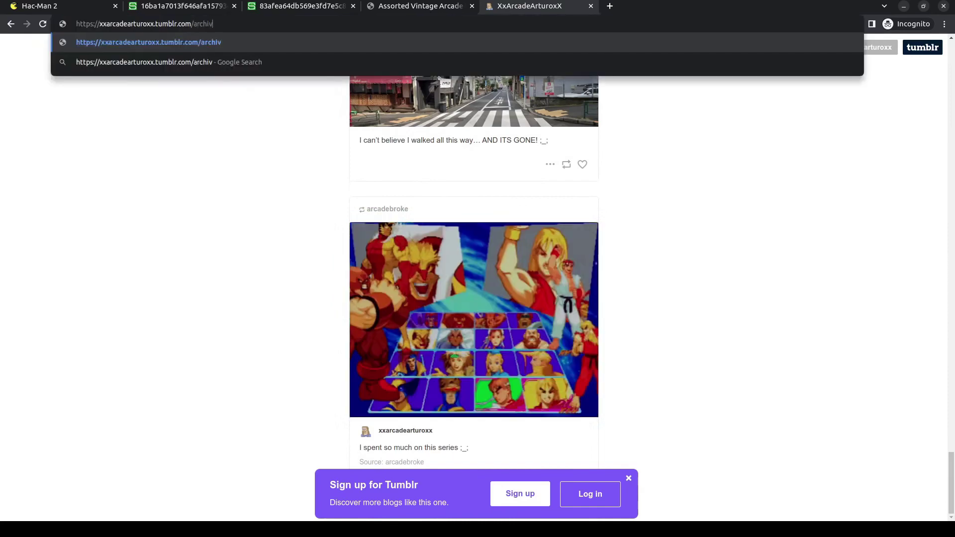
{"action": "key", "text": "Return"}
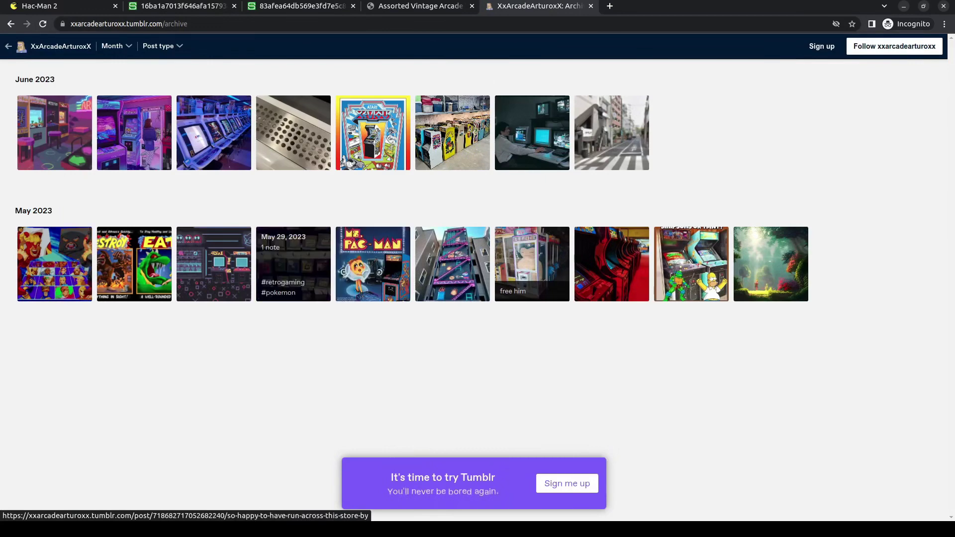
{"action": "left_click", "coordinate": [294, 264]}
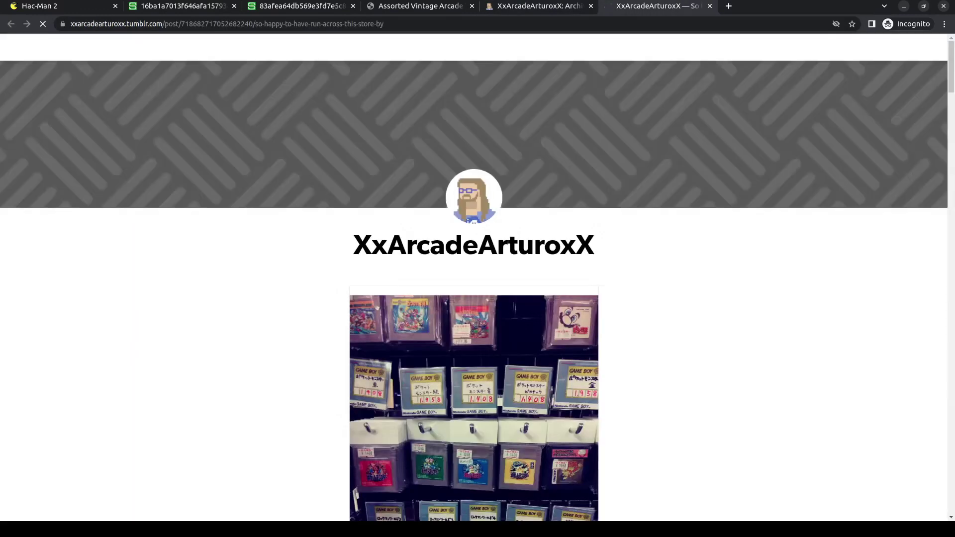
{"action": "scroll", "coordinate": [456, 377], "scroll_direction": "down", "scroll_amount": 3}
Open the post's Game Boy cartridge wall photo at full size in a new tab
{"action": "right_click", "coordinate": [492, 330]}
{"action": "left_click", "coordinate": [542, 339]}
{"action": "left_click", "coordinate": [746, 6]}
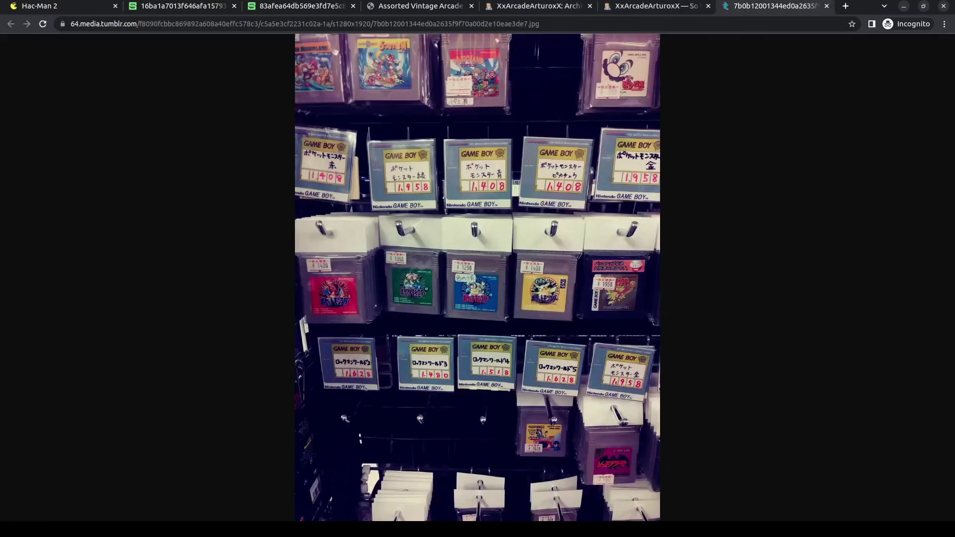
{"action": "left_click", "coordinate": [478, 269]}
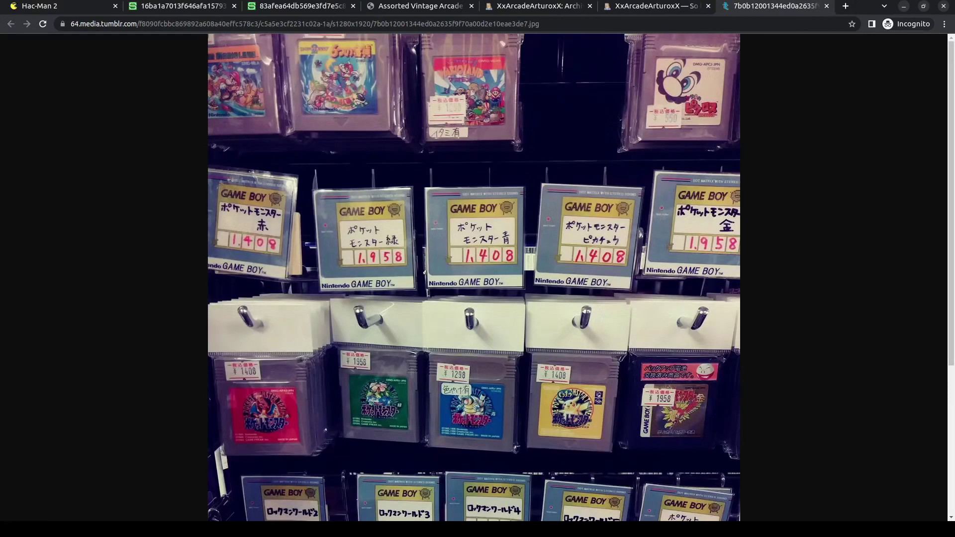
Reverse-search the photo's URL in Google Lens and open the matching ikimasho.net retro games shop article
{"action": "left_click", "coordinate": [845, 6]}
{"action": "type", "text": "images.google.com"}
{"action": "key", "text": "Return"}
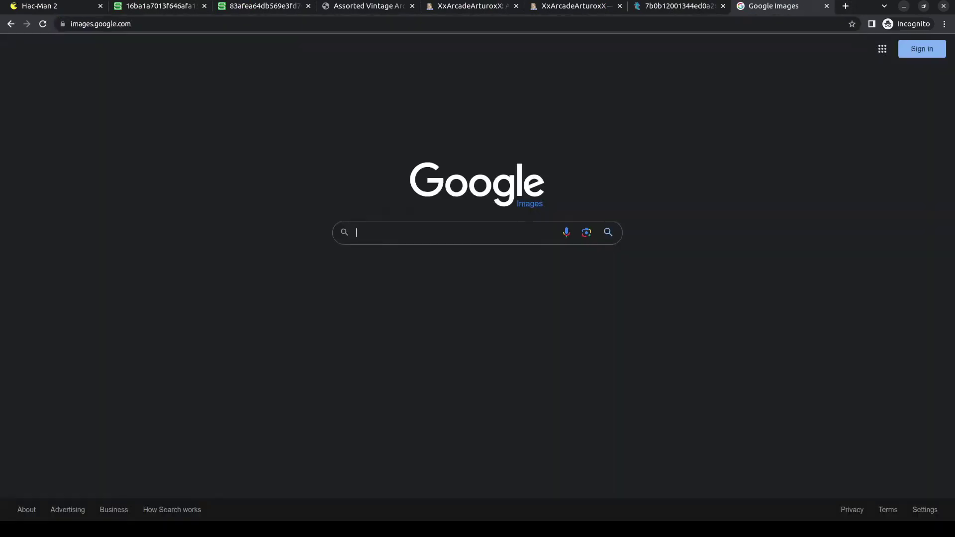
{"action": "key", "text": "ctrl+shift+Tab"}
{"action": "key", "text": "ctrl+l"}
{"action": "key", "text": "ctrl+c"}
{"action": "key", "text": "ctrl+Tab"}
{"action": "left_click", "coordinate": [587, 232]}
{"action": "key", "text": "ctrl+v"}
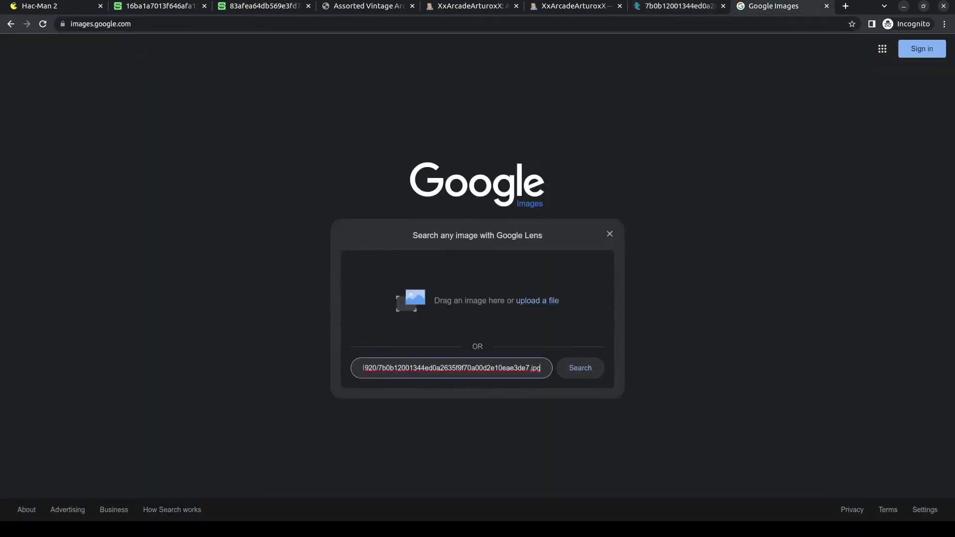
{"action": "key", "text": "Return"}
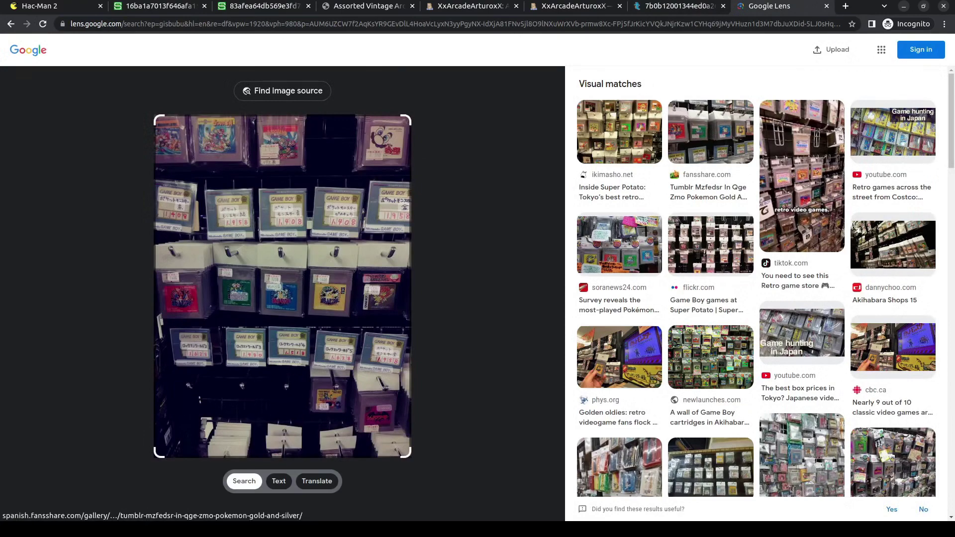
{"action": "left_click", "coordinate": [618, 131]}
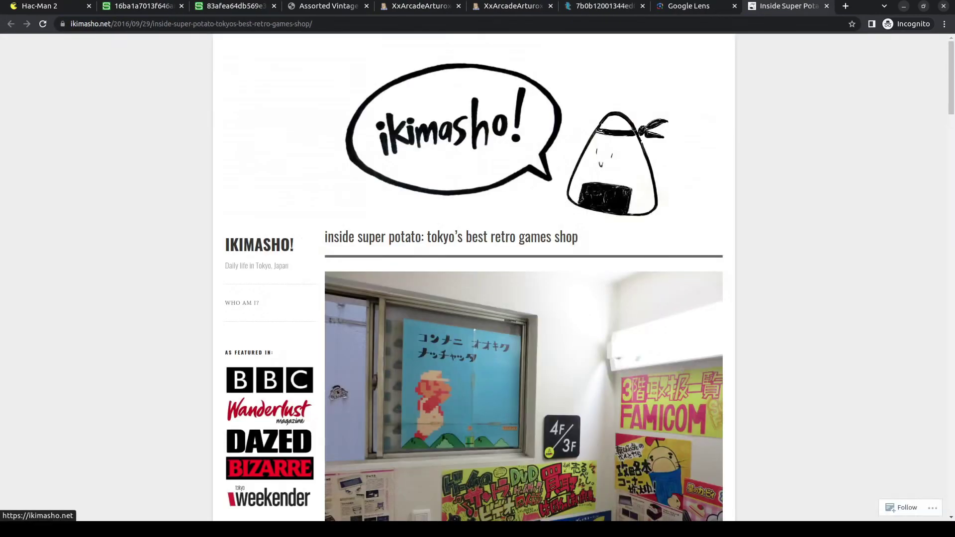
{"action": "scroll", "coordinate": [522, 298], "scroll_direction": "down", "scroll_amount": 2}
{"action": "scroll", "coordinate": [522, 299], "scroll_direction": "down", "scroll_amount": 1}
{"action": "scroll", "coordinate": [523, 298], "scroll_direction": "down", "scroll_amount": 3}
{"action": "scroll", "coordinate": [523, 299], "scroll_direction": "down", "scroll_amount": 4}
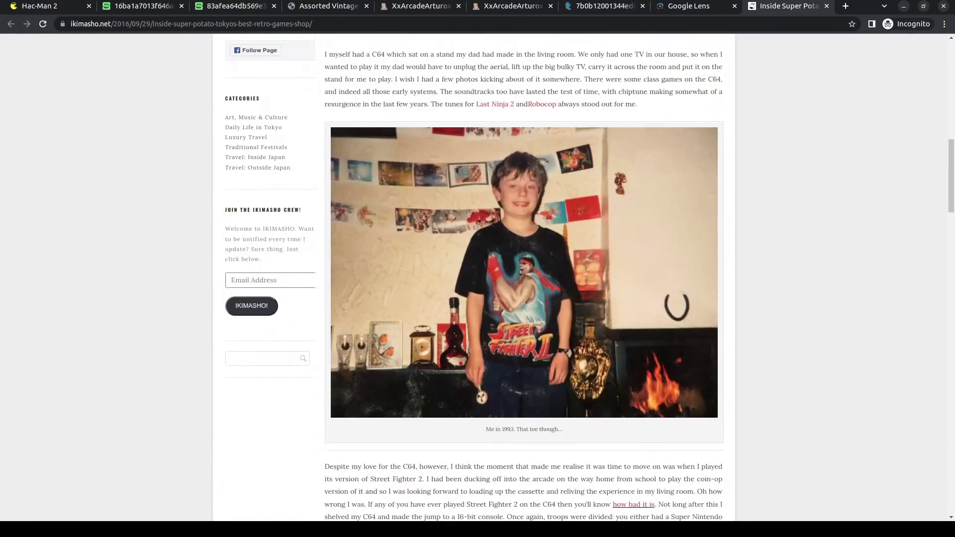
{"action": "scroll", "coordinate": [523, 299], "scroll_direction": "down", "scroll_amount": 3}
{"action": "scroll", "coordinate": [522, 298], "scroll_direction": "down", "scroll_amount": 3}
{"action": "scroll", "coordinate": [523, 299], "scroll_direction": "down", "scroll_amount": 5}
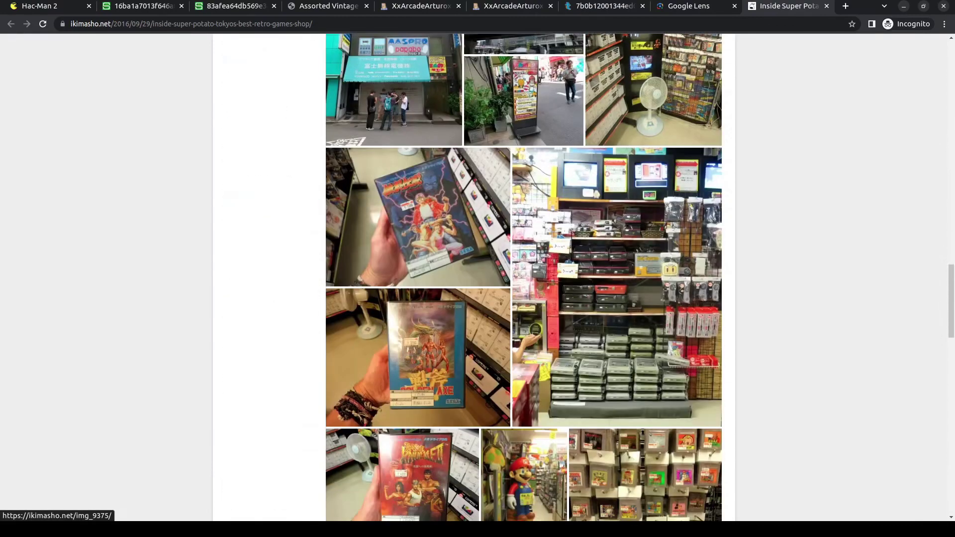
{"action": "scroll", "coordinate": [522, 299], "scroll_direction": "down", "scroll_amount": 4}
{"action": "scroll", "coordinate": [522, 298], "scroll_direction": "down", "scroll_amount": 2}
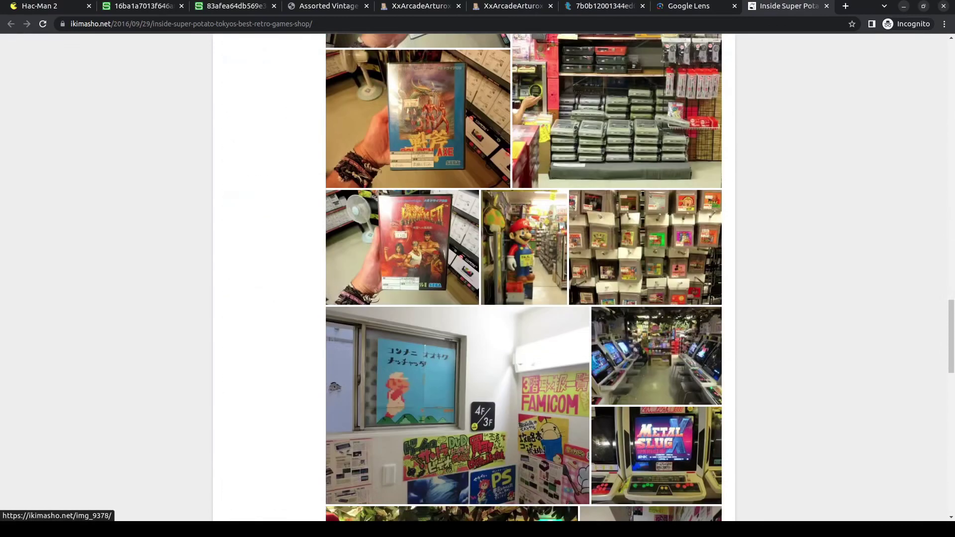
Search 'super potato tokyo', view Super Potato Akihabara's storefront photos, then search 'pacman ghosts'
{"action": "left_click", "coordinate": [645, 246]}
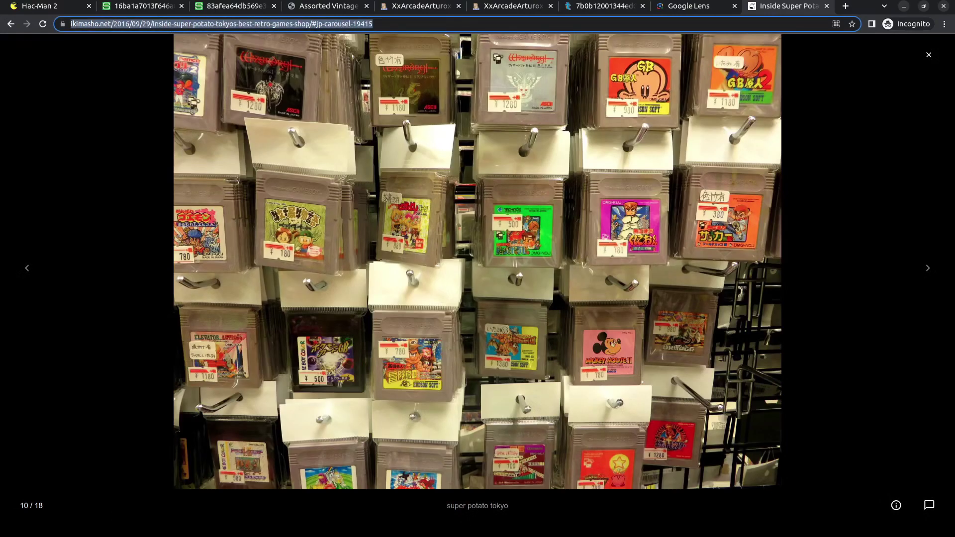
{"action": "type", "text": "super potato"}
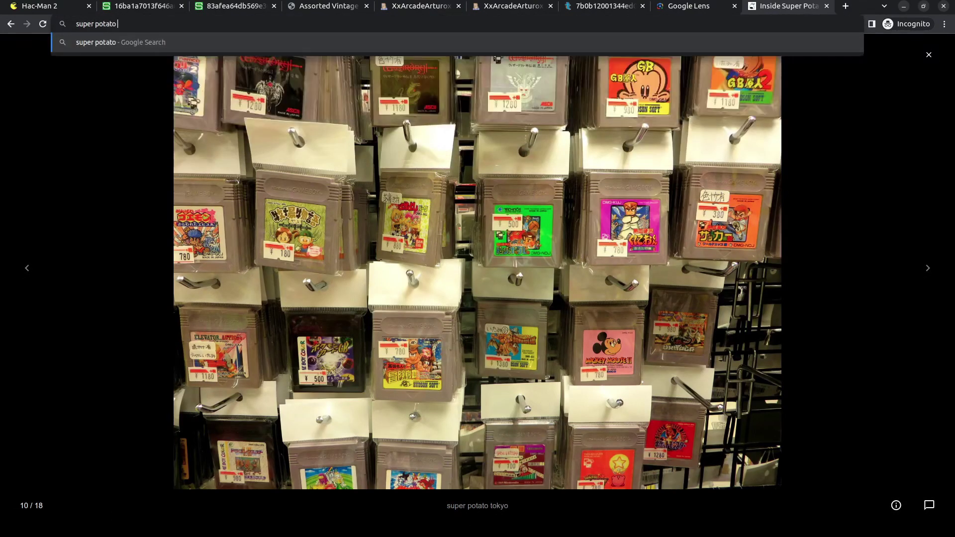
{"action": "type", "text": " tokyo"}
{"action": "key", "text": "Return"}
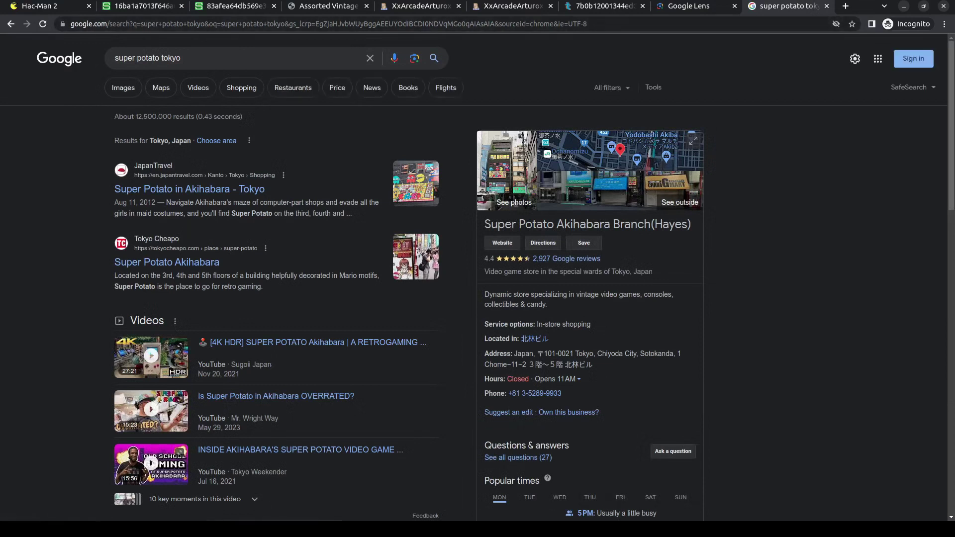
{"action": "left_click", "coordinate": [515, 171]}
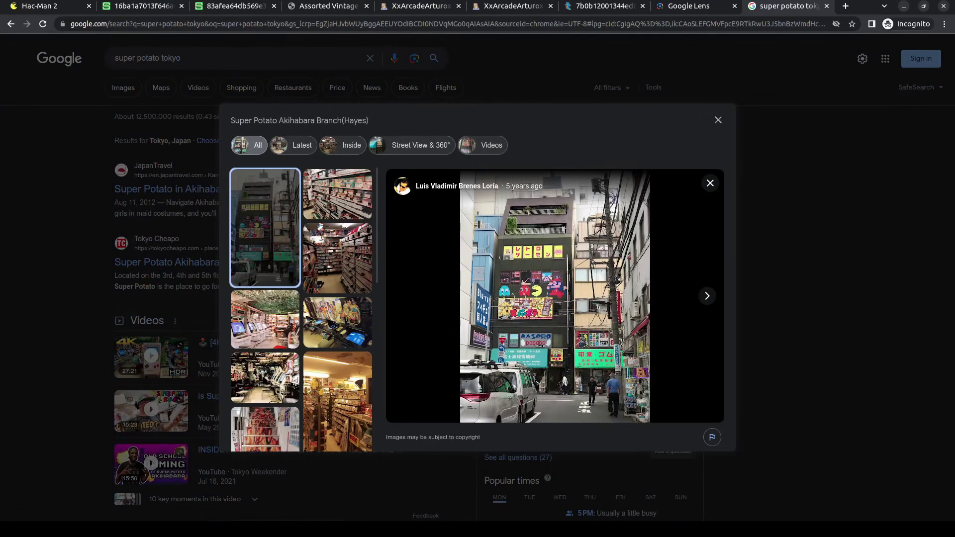
{"action": "key", "text": "Escape"}
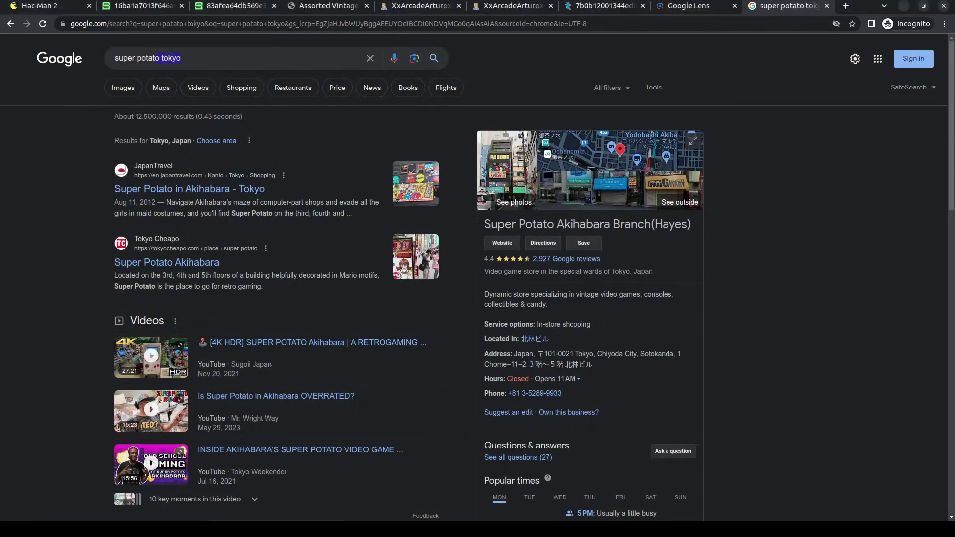
{"action": "type", "text": "pacman ghosts"}
Open the Ghosts (Pac-Man) Wikipedia article and copy the nickname Inky from the table
{"action": "key", "text": "Return"}
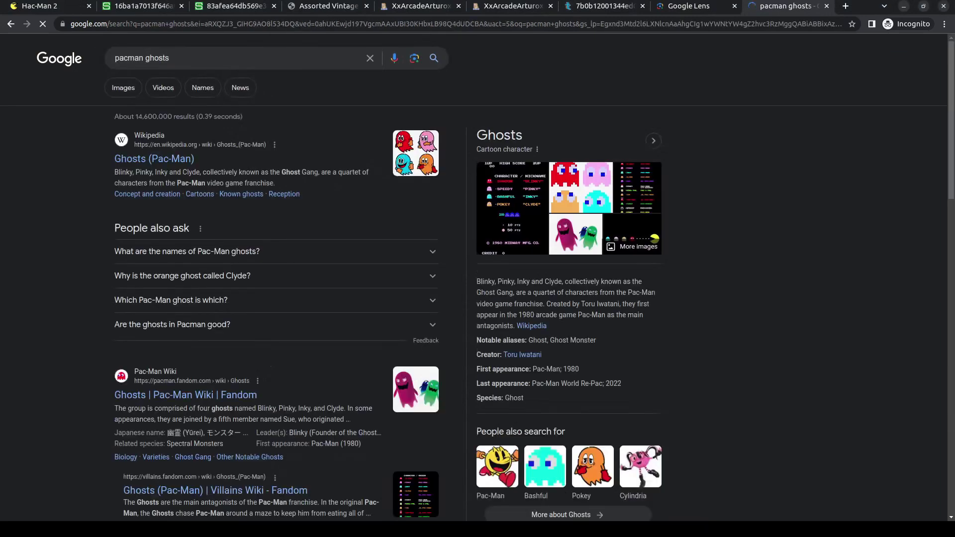
{"action": "left_click", "coordinate": [172, 158]}
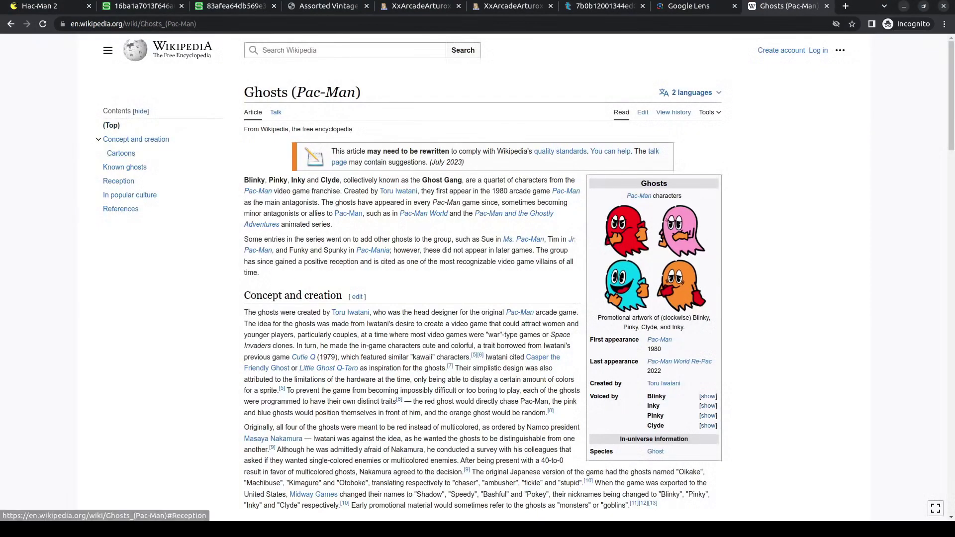
{"action": "scroll", "coordinate": [478, 299], "scroll_direction": "down", "scroll_amount": 3}
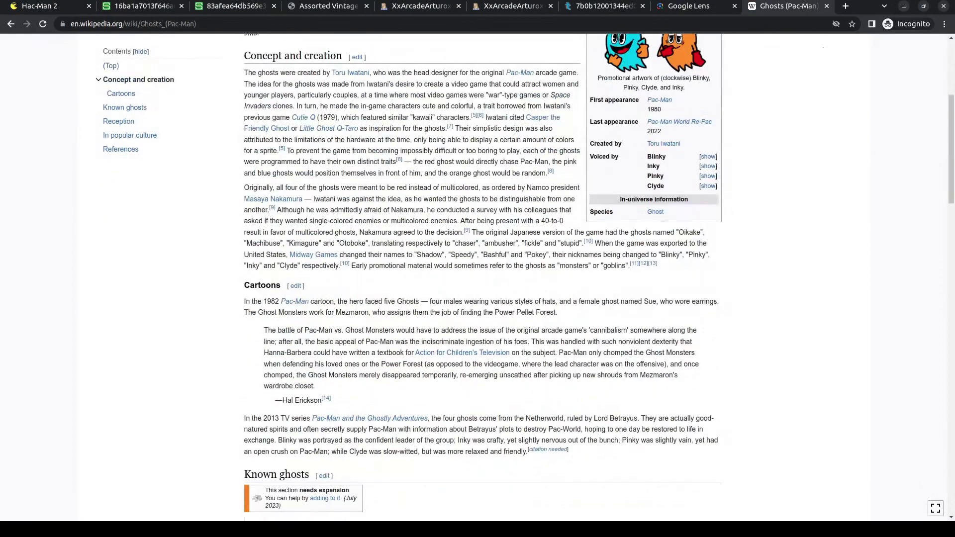
{"action": "scroll", "coordinate": [478, 298], "scroll_direction": "down", "scroll_amount": 5}
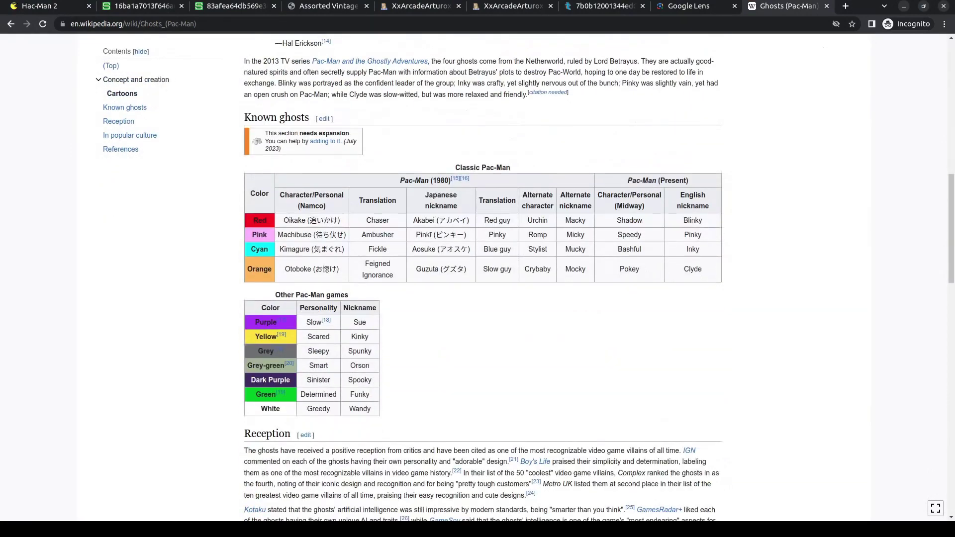
{"action": "double_click", "coordinate": [692, 249]}
{"action": "key", "text": "ctrl+c"}
Submit Inky as the OSINT-06 Game Store Geolocation answer and steer Pac-Man onward
{"action": "key", "text": "ctrl+1"}
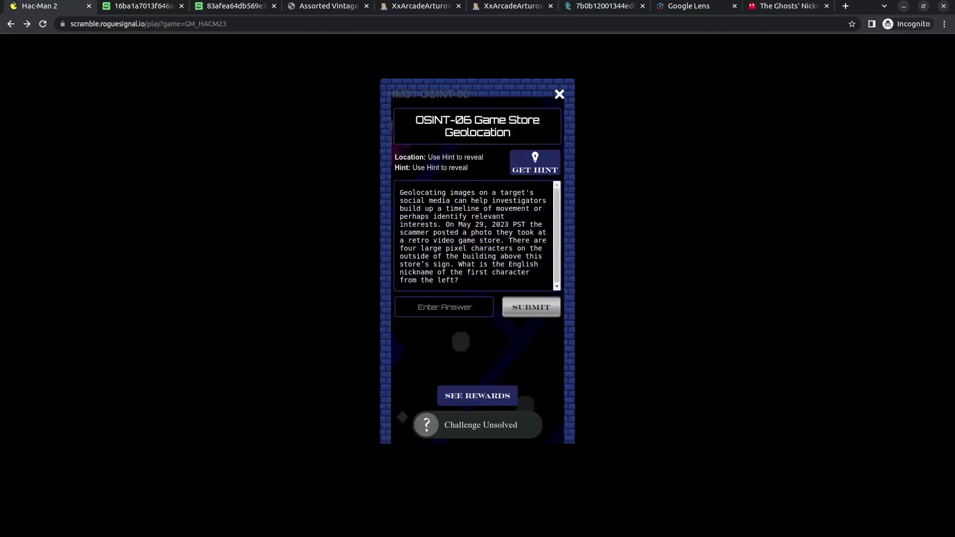
{"action": "left_click", "coordinate": [459, 307]}
{"action": "key", "text": "ctrl+v"}
{"action": "left_click", "coordinate": [531, 307]}
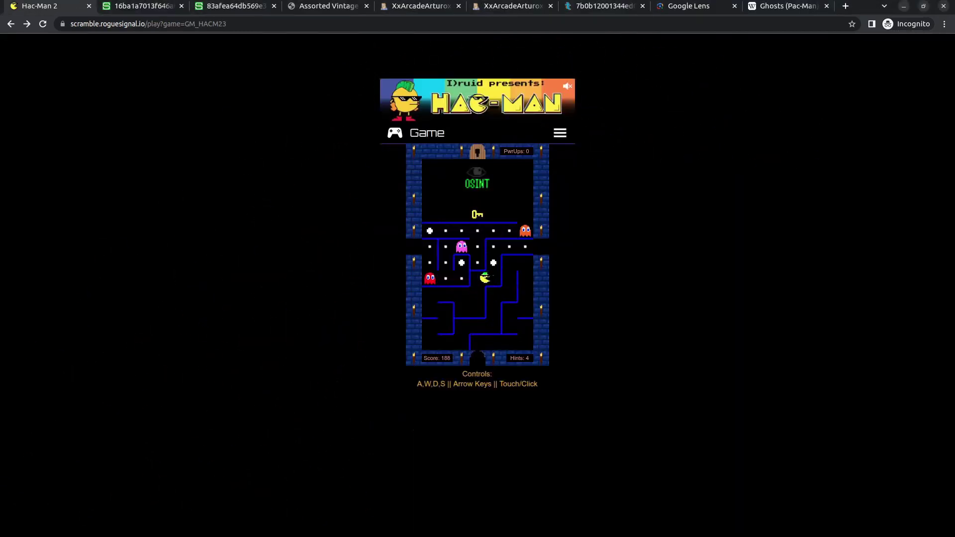
{"action": "key", "text": "Up"}
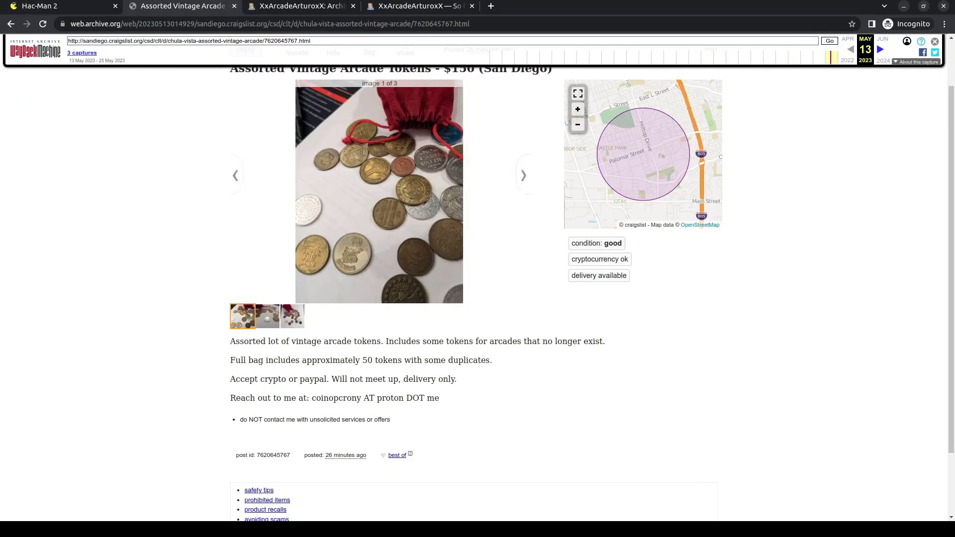
Step through the archived Arcade Tokens listing photos to the overhead bag-and-coins shot
{"action": "left_click", "coordinate": [379, 191]}
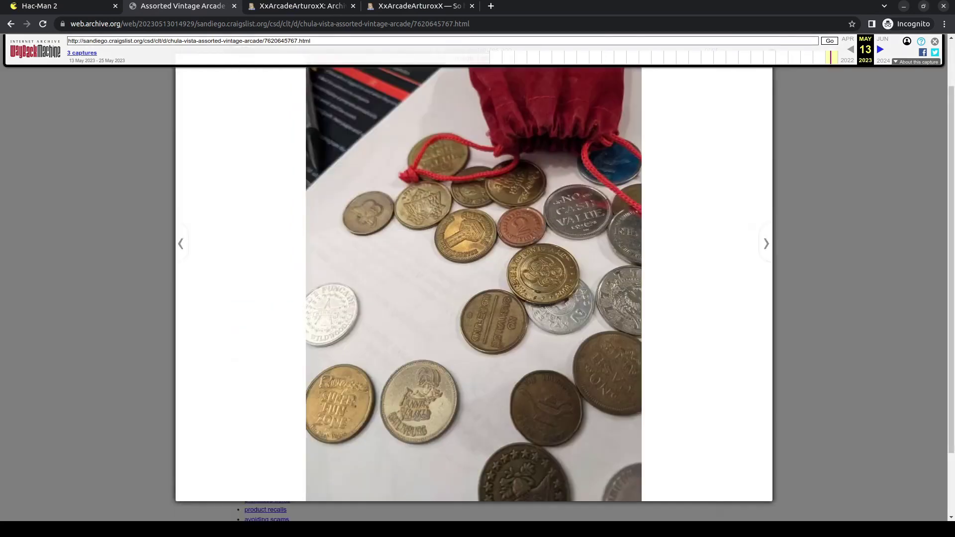
{"action": "key", "text": "Right"}
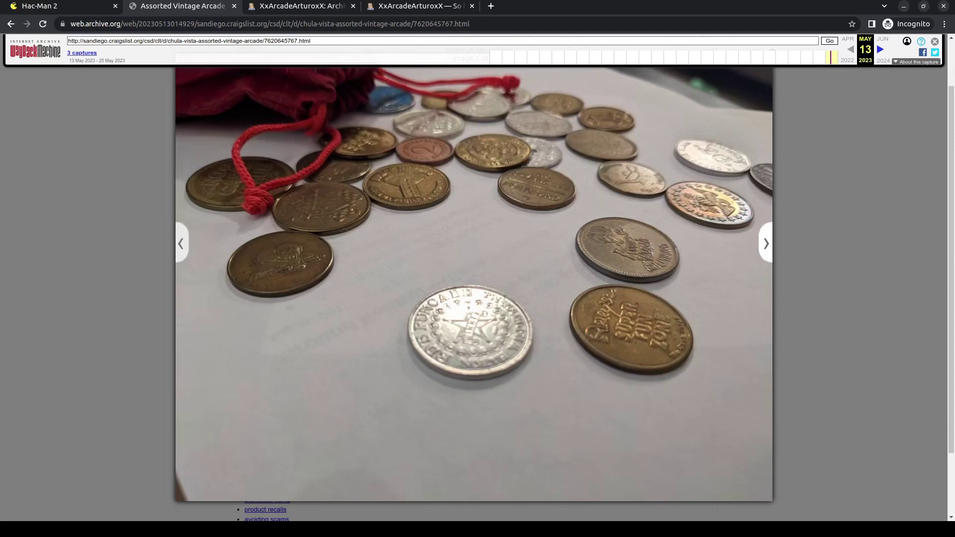
{"action": "key", "text": "Right"}
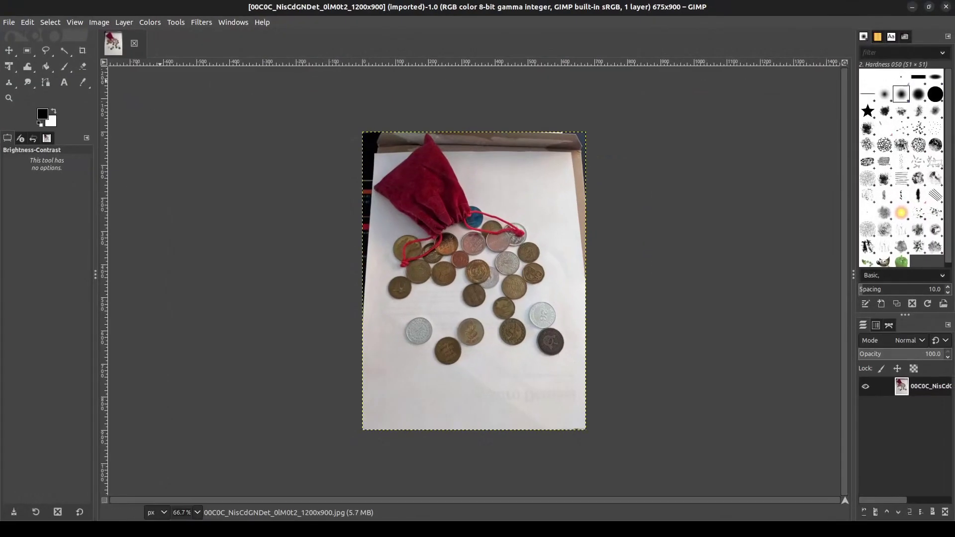
Flip the coin photo vertically and apply Shadows-Highlights with Highlights at -100 to reveal the name
{"action": "left_click", "coordinate": [99, 21]}
{"action": "left_click", "coordinate": [284, 116]}
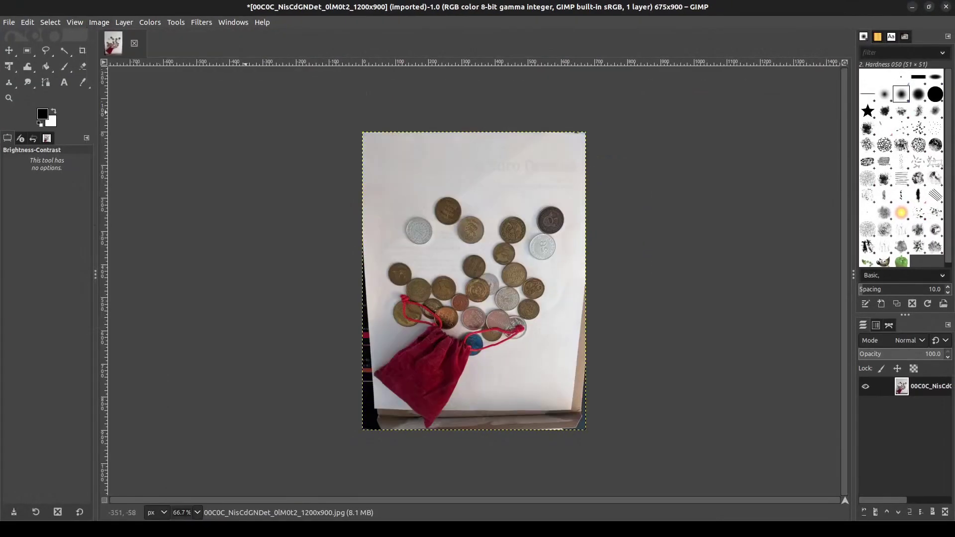
{"action": "left_click", "coordinate": [150, 21]}
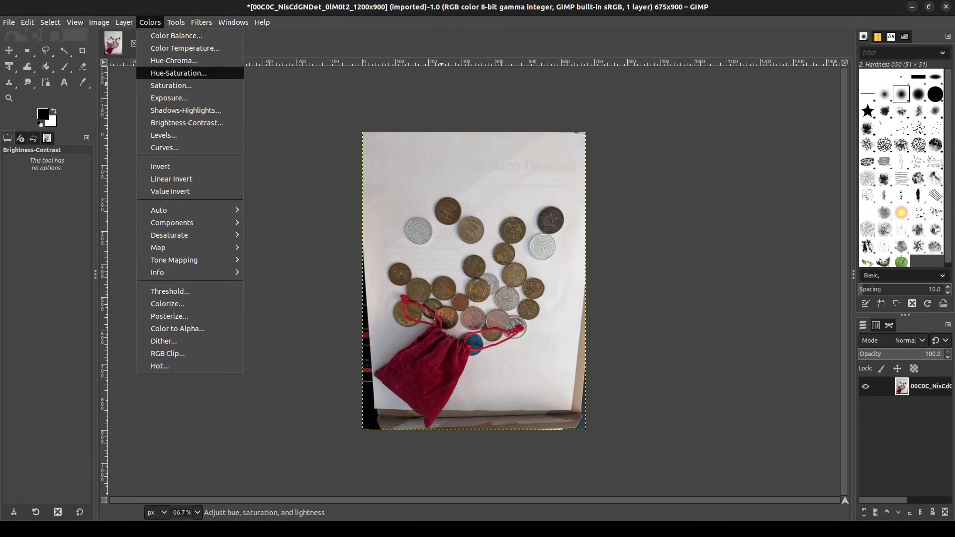
{"action": "left_click", "coordinate": [186, 110]}
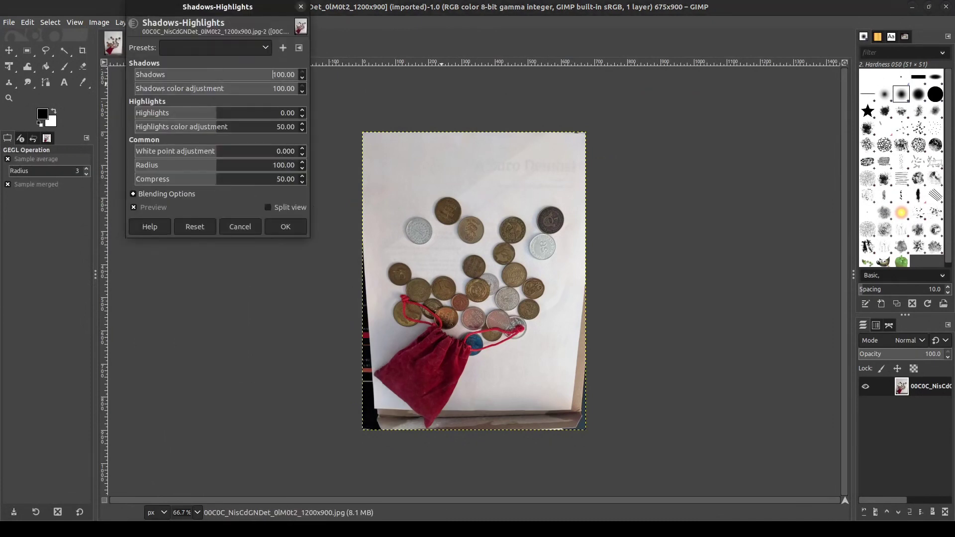
{"action": "type", "text": "-100"}
{"action": "key", "text": "Return"}
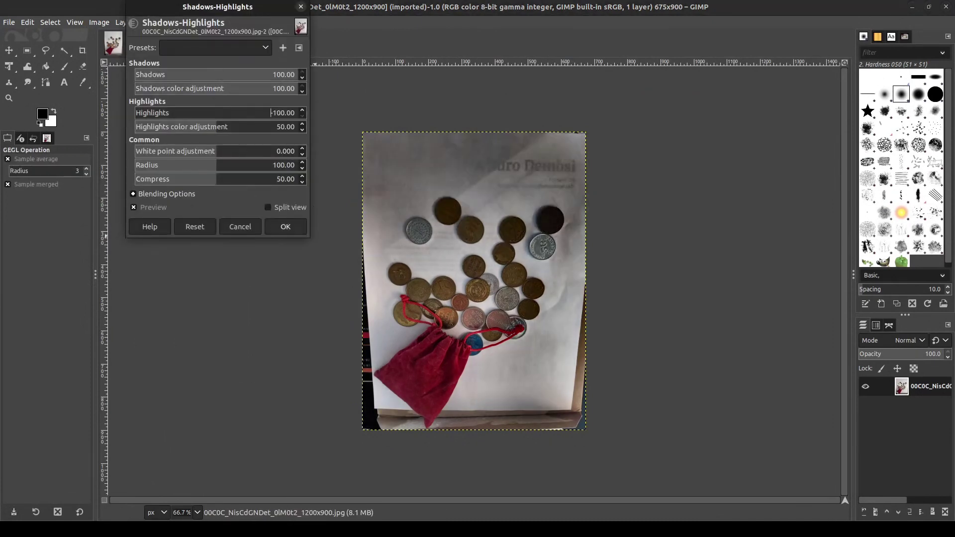
{"action": "key", "text": "Return"}
{"action": "scroll", "coordinate": [478, 283], "scroll_direction": "up", "scroll_amount": 2}
{"action": "scroll", "coordinate": [477, 283], "scroll_direction": "up", "scroll_amount": 1}
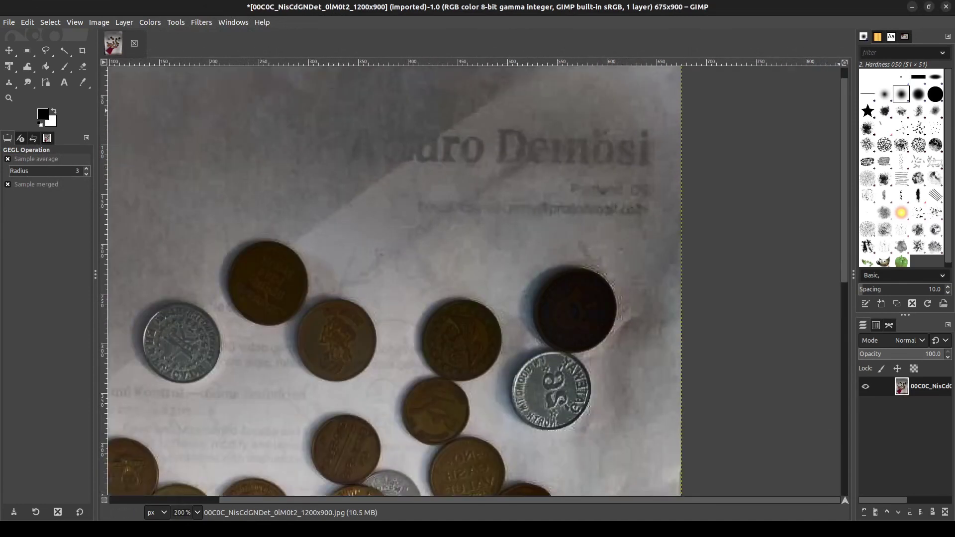
{"action": "type", "text": "turo Gentile"}
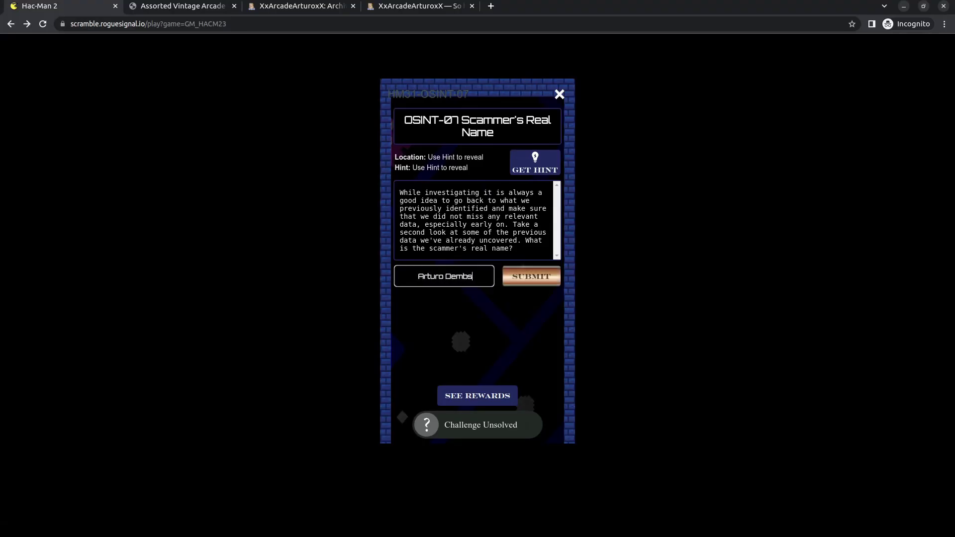
Submit Arturo Dembsi as OSINT-07's answer and steer Pac-Man to the OSINT-08 previous employer challenge
{"action": "key", "text": "Return"}
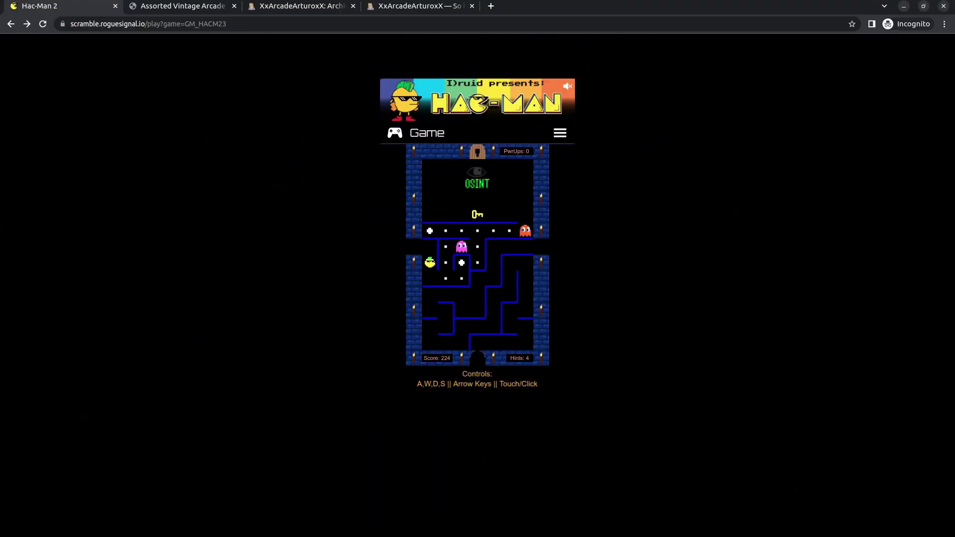
{"action": "key", "text": "Down"}
{"action": "key", "text": "Right"}
{"action": "key", "text": "Up"}
{"action": "key", "text": "Down"}
{"action": "key", "text": "Left"}
{"action": "key", "text": "Up"}
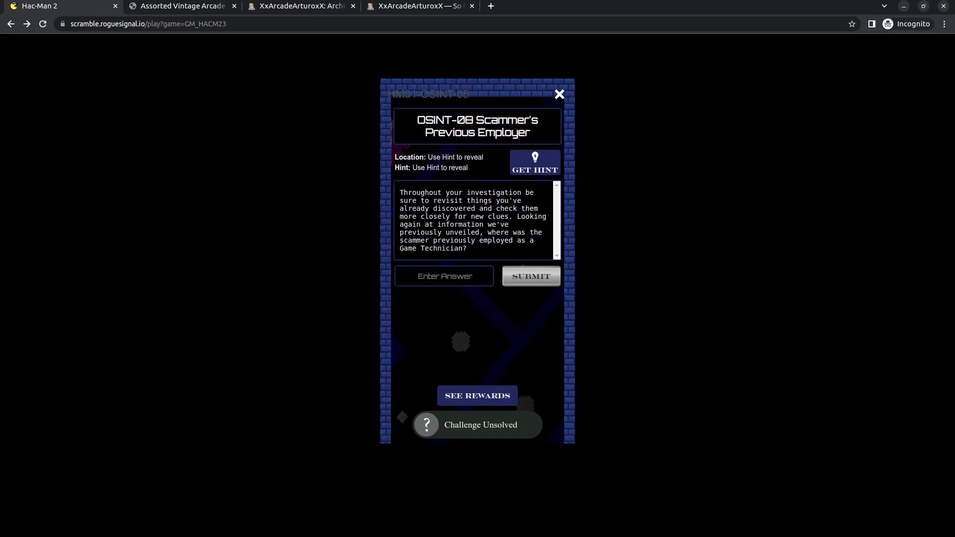
{"action": "key", "text": "ctrl+Tab"}
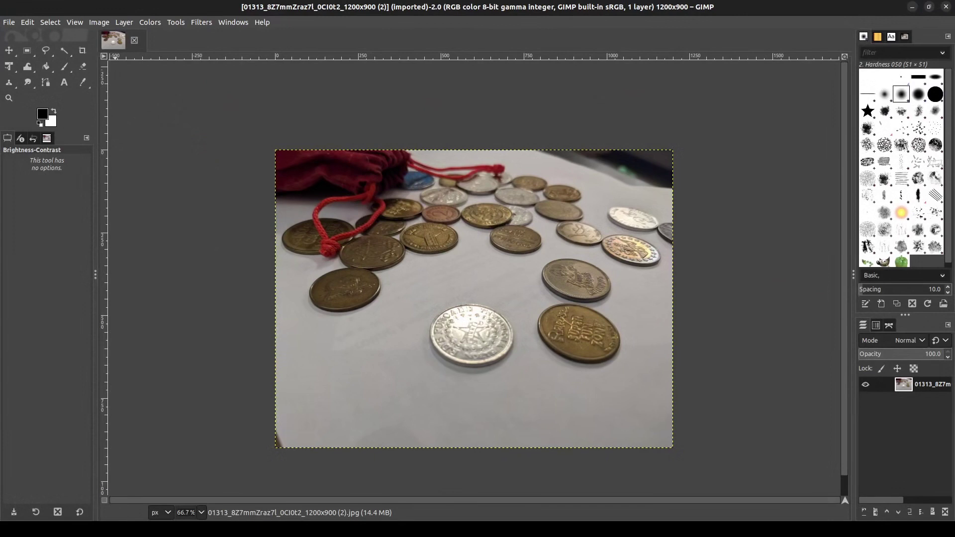
Flip the second coin photo vertically and apply a Shadows-Highlights adjustment
{"action": "left_click", "coordinate": [100, 21]}
{"action": "left_click", "coordinate": [276, 148]}
{"action": "left_click", "coordinate": [149, 22]}
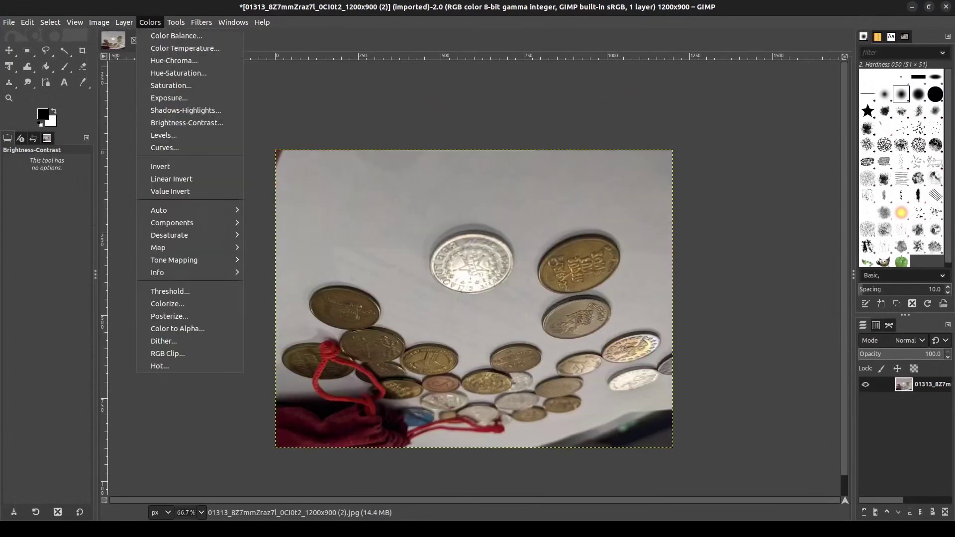
{"action": "left_click", "coordinate": [168, 111]}
{"action": "left_click", "coordinate": [220, 75]}
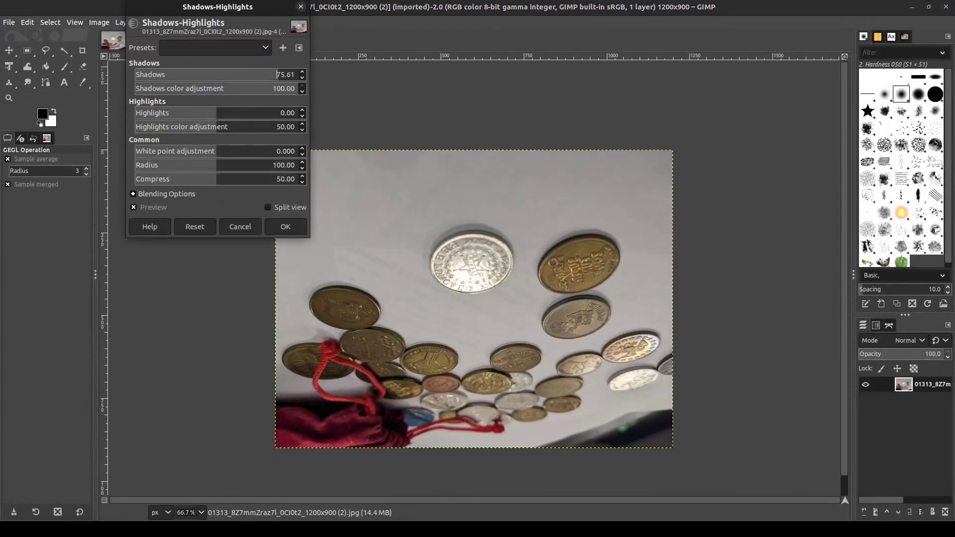
{"action": "left_click", "coordinate": [208, 112]}
{"action": "left_click", "coordinate": [285, 226]}
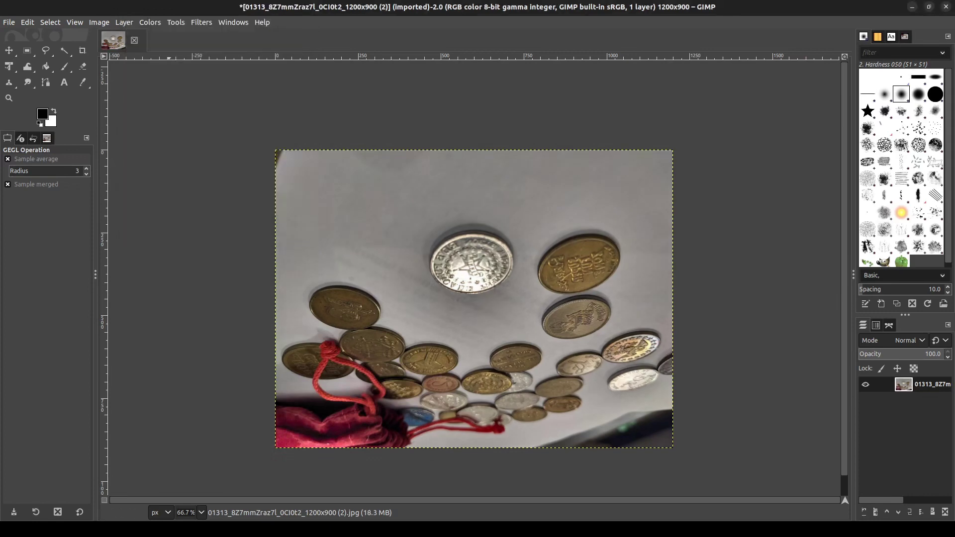
Raise Brightness-Contrast to contrast 76 to read 'Ground Konnol', then Google the arcade name
{"action": "left_click", "coordinate": [150, 22]}
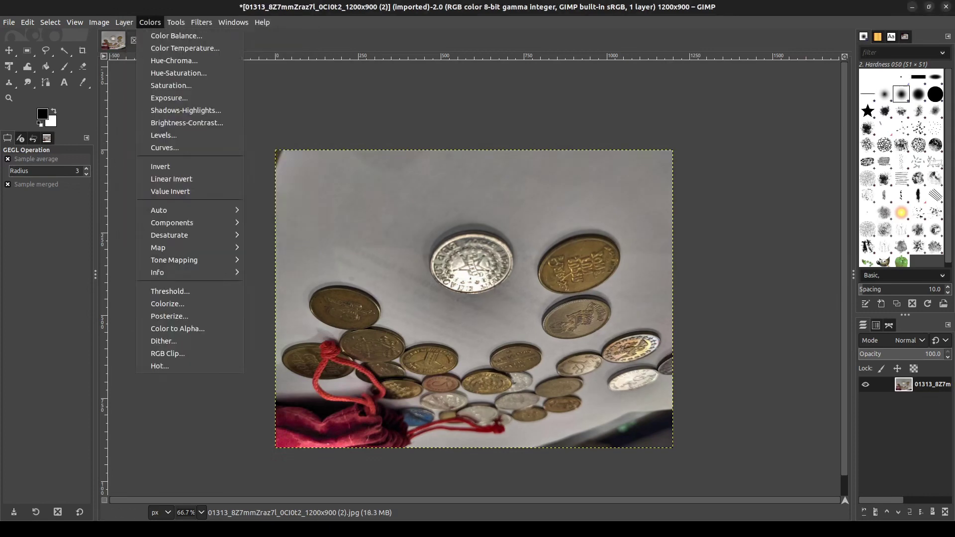
{"action": "left_click", "coordinate": [187, 123]}
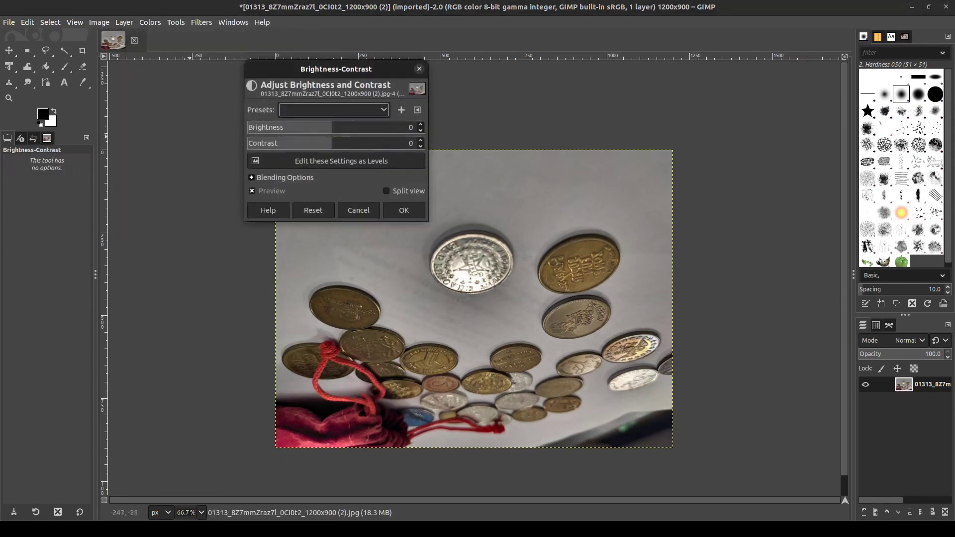
{"action": "left_click_drag", "start_coordinate": [336, 142], "coordinate": [374, 143]}
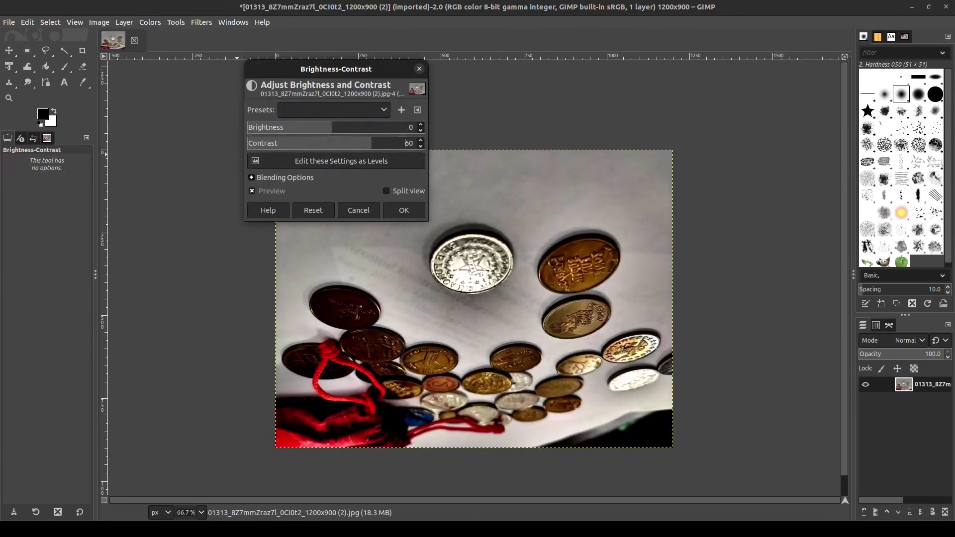
{"action": "left_click_drag", "start_coordinate": [377, 142], "coordinate": [383, 143]}
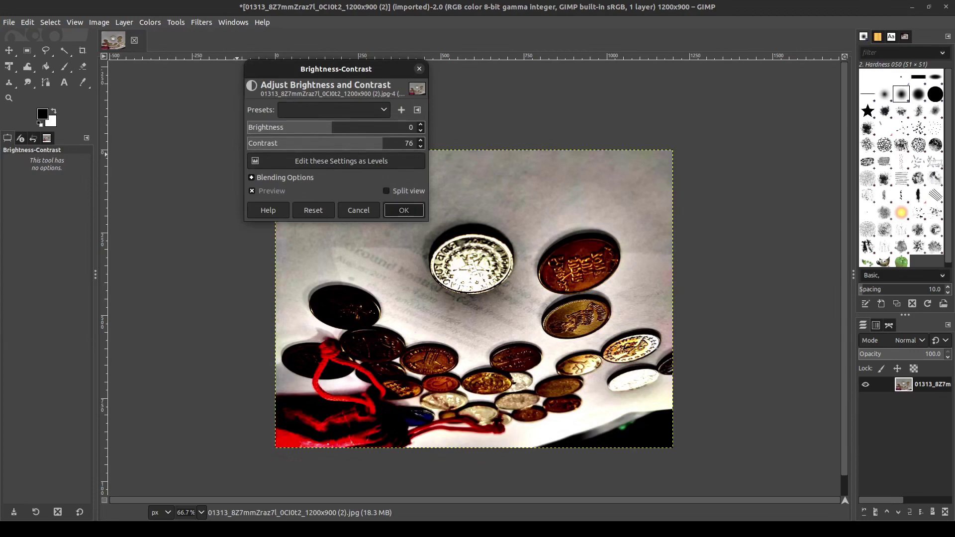
{"action": "left_click", "coordinate": [404, 210]}
{"action": "scroll", "coordinate": [410, 297], "scroll_direction": "up", "scroll_amount": 1}
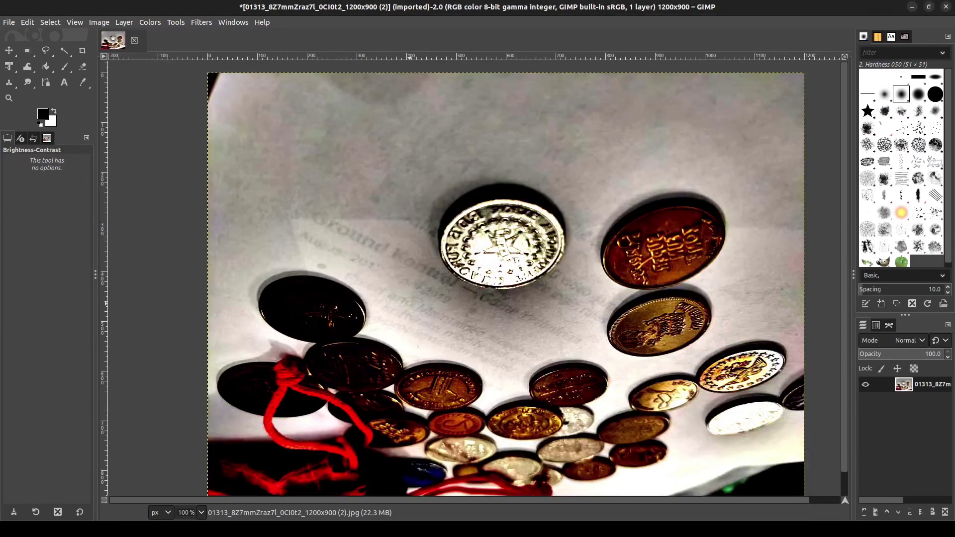
{"action": "scroll", "coordinate": [410, 297], "scroll_direction": "up", "scroll_amount": 1}
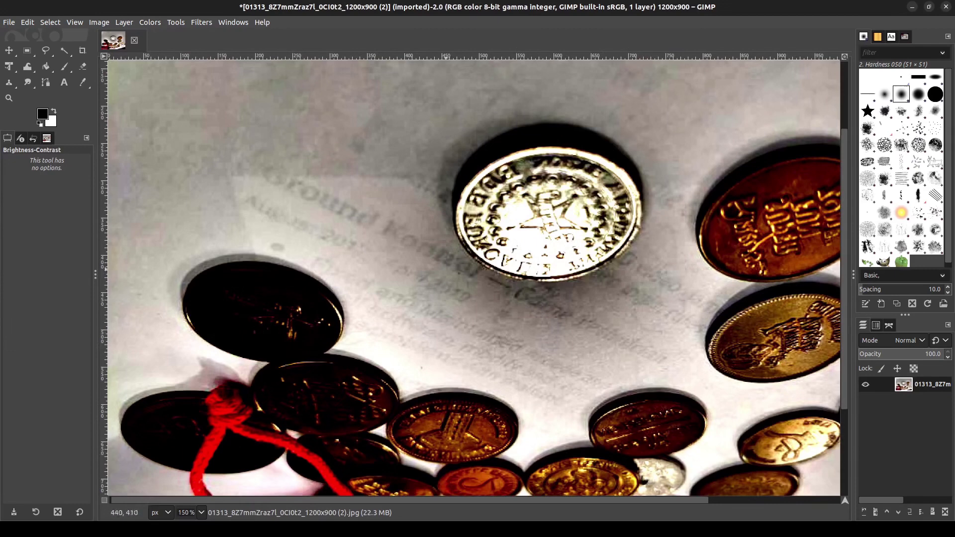
{"action": "key", "text": "ctrl+l"}
{"action": "type", "text": "ground konnol"}
{"action": "key", "text": "Return"}
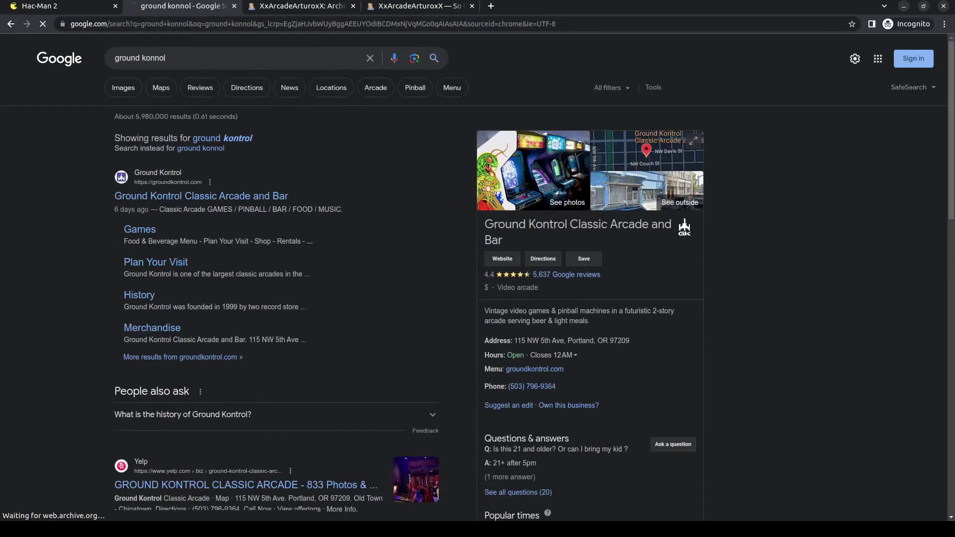
Submit Ground Kontrol as the OSINT-08 previous employer answer and move Pac-Man onward
{"action": "key", "text": "ctrl+1"}
{"action": "type", "text": "Ground Kontrol"}
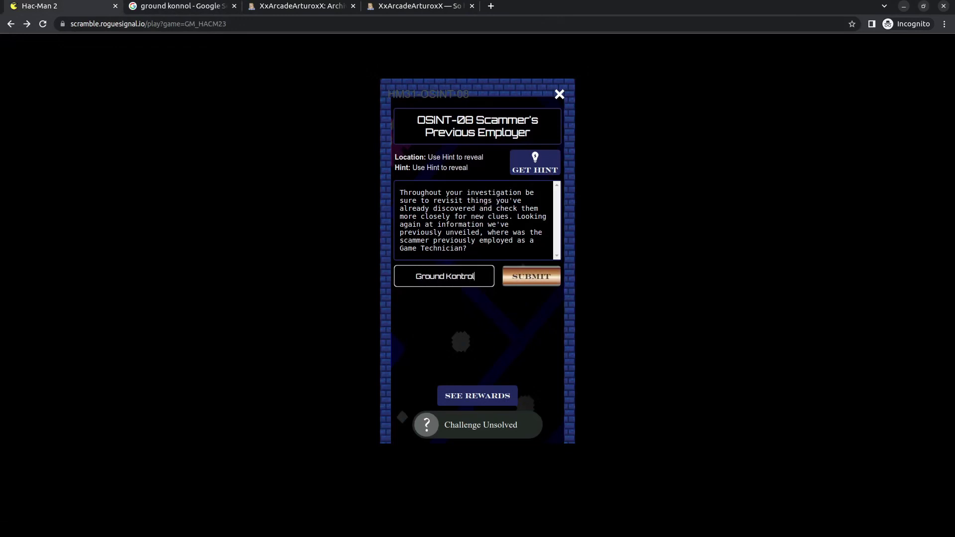
{"action": "key", "text": "Return"}
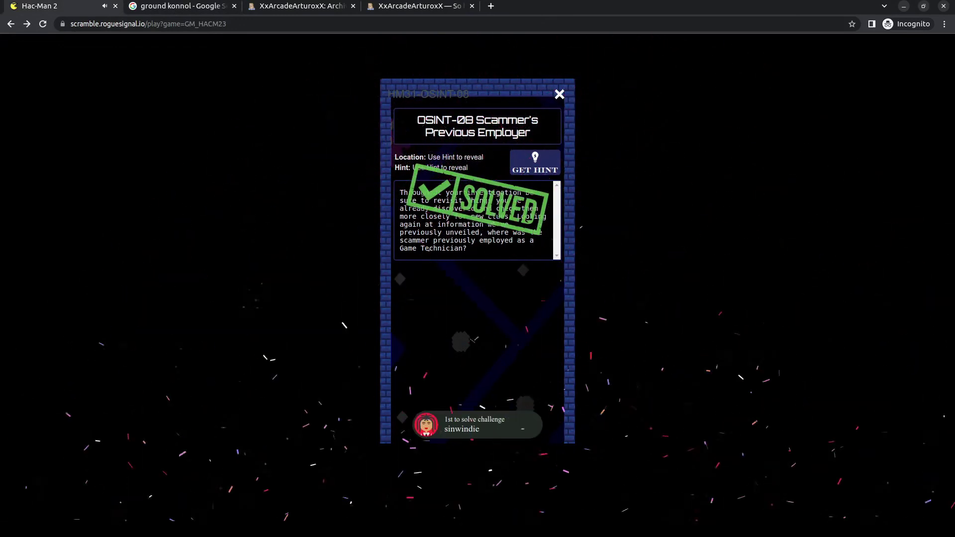
{"action": "key", "text": "Down"}
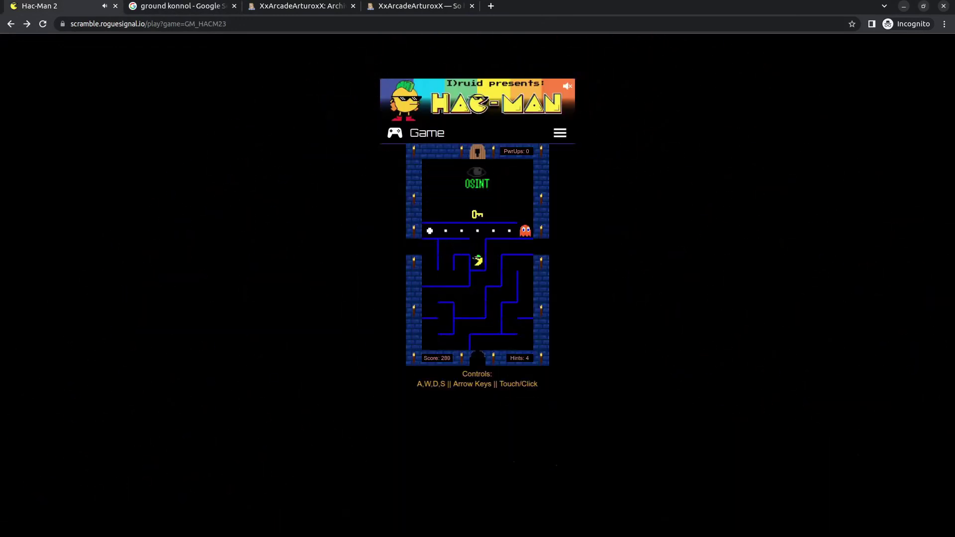
{"action": "key", "text": "Up"}
{"action": "key", "text": "Left"}
{"action": "key", "text": "Right"}
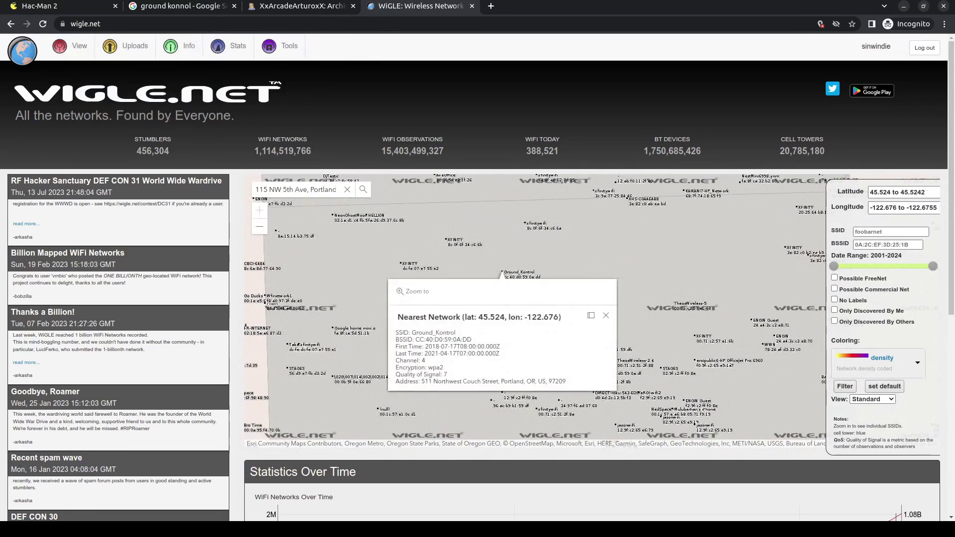
{"action": "double_click", "coordinate": [444, 340]}
Paste the BSSID as the answer and submit it to solve the challenge
{"action": "key", "text": "ctrl+1"}
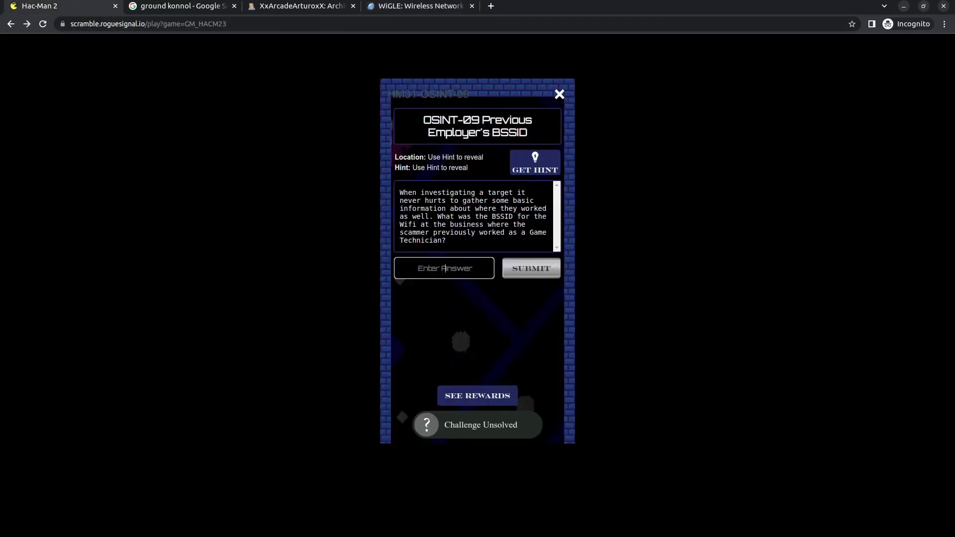
{"action": "type", "text": "CC:40:00:59:0A:DD"}
{"action": "left_click", "coordinate": [531, 269]}
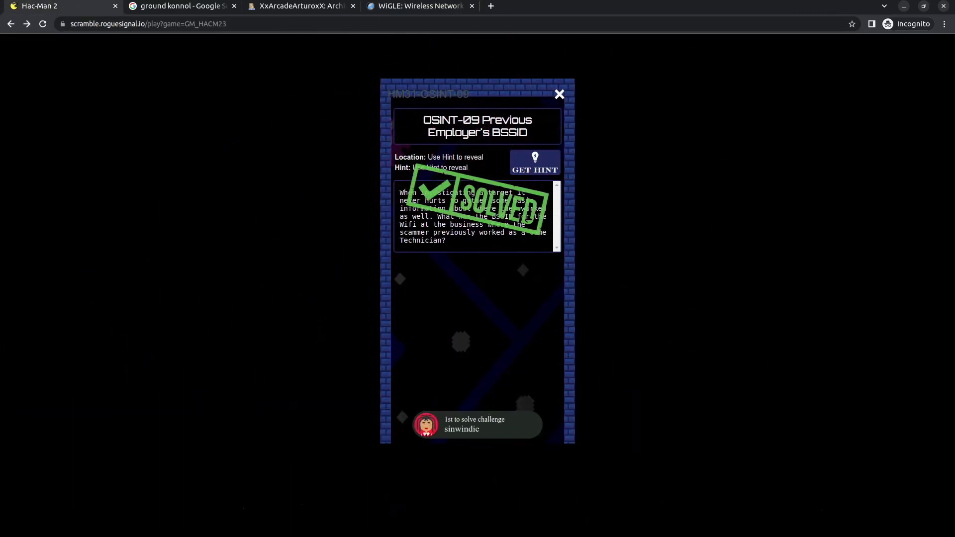
Steer Hac-Man to the key and up through the top door to OSINT-10
{"action": "key", "text": "Right"}
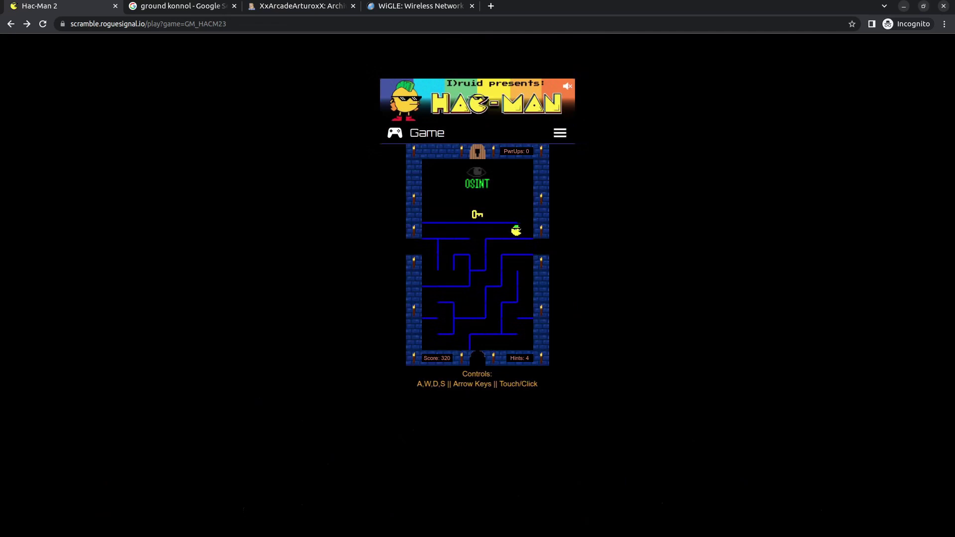
{"action": "key", "text": "Up"}
{"action": "key", "text": "Left"}
{"action": "key", "text": "Left"}
{"action": "key", "text": "Up"}
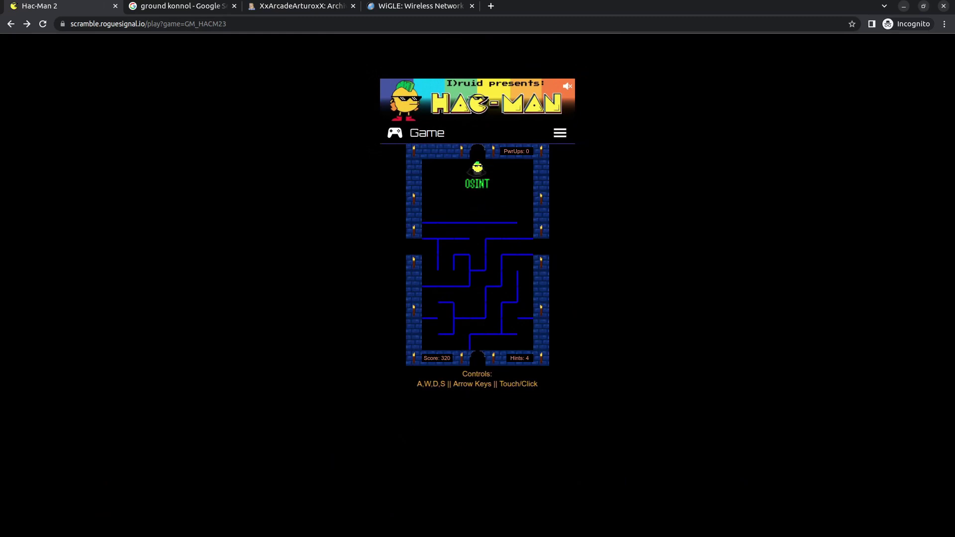
{"action": "key", "text": "Up"}
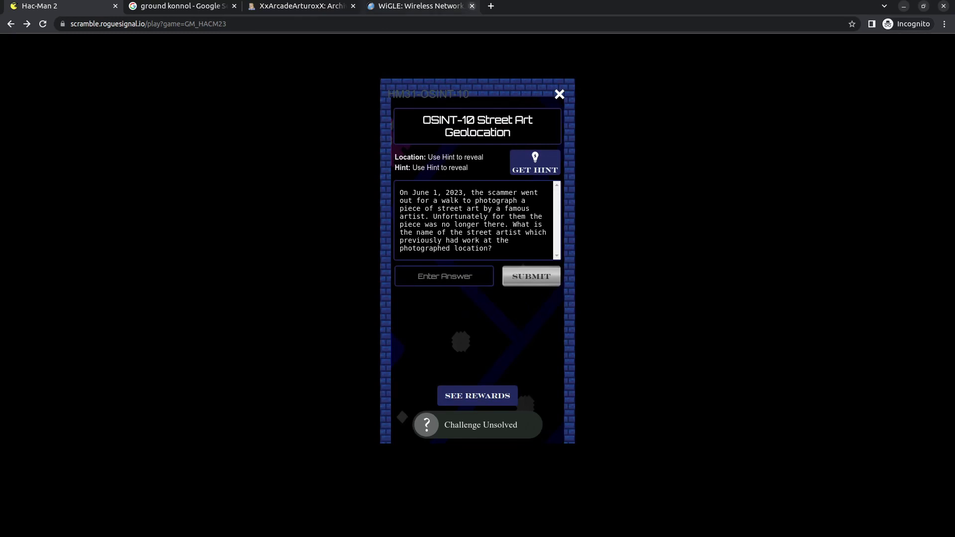
Close the WiGLE and search tabs, then view the June 1st Tumblr post's street photo enlarged
{"action": "left_click", "coordinate": [471, 6]}
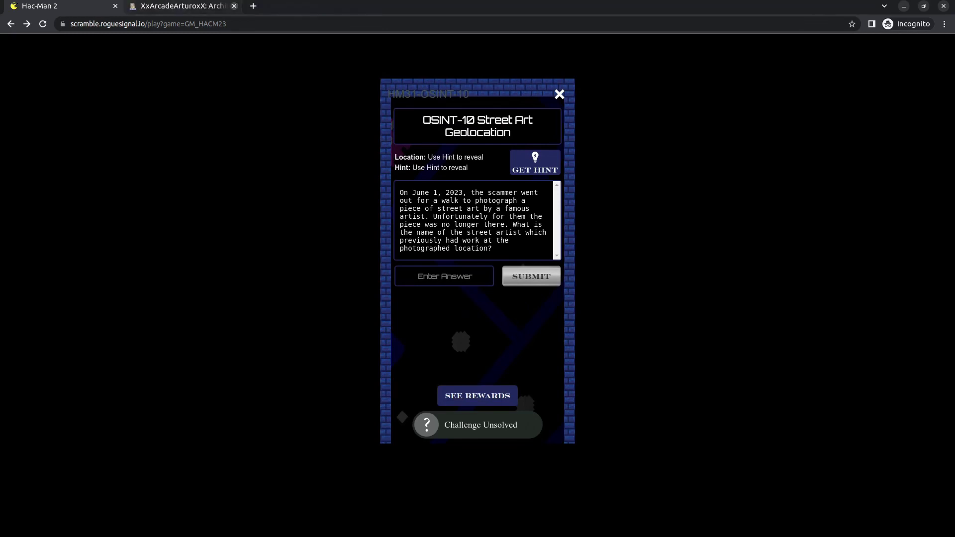
{"action": "left_click", "coordinate": [234, 5]}
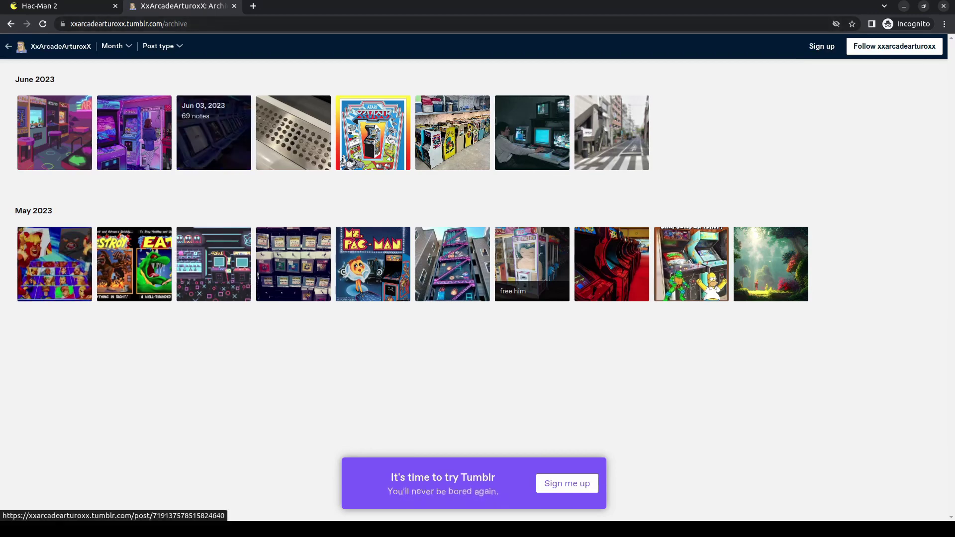
{"action": "left_click", "coordinate": [612, 133]}
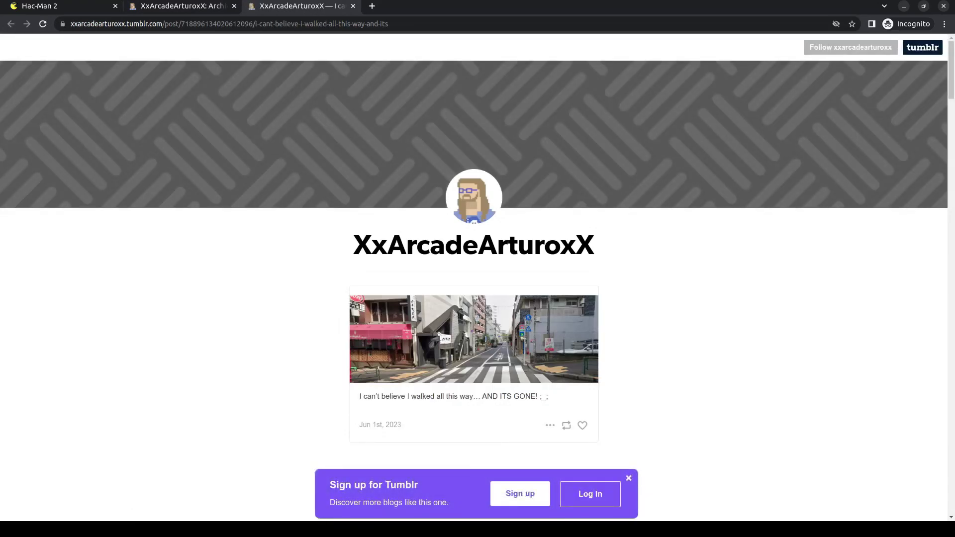
{"action": "left_click", "coordinate": [473, 339]}
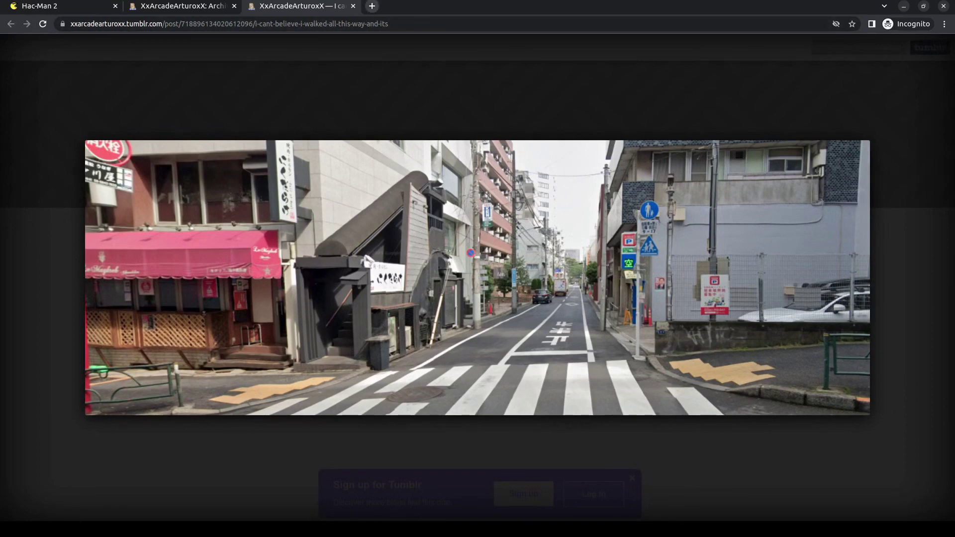
{"action": "key", "text": "ctrl+t"}
{"action": "type", "text": "le ma"}
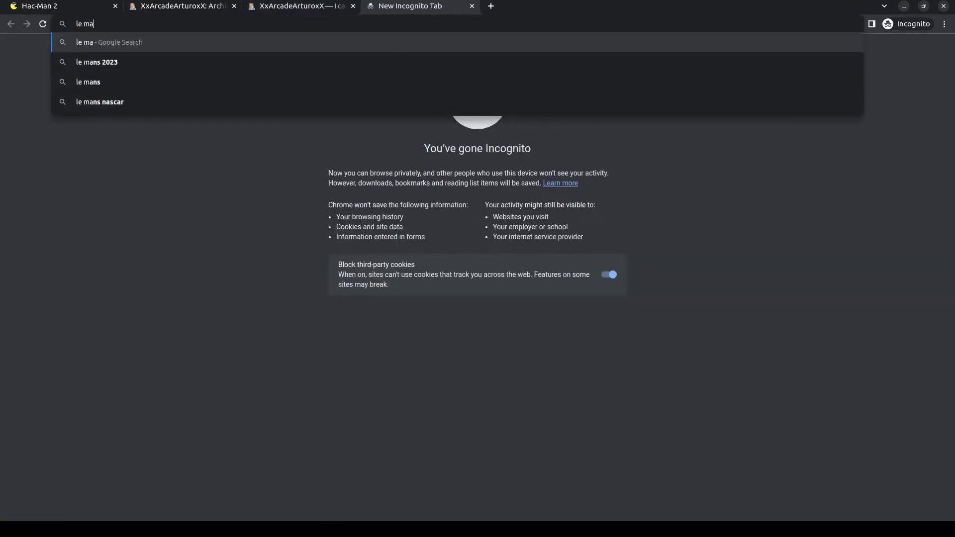
{"action": "type", "text": "ghreb japa"}
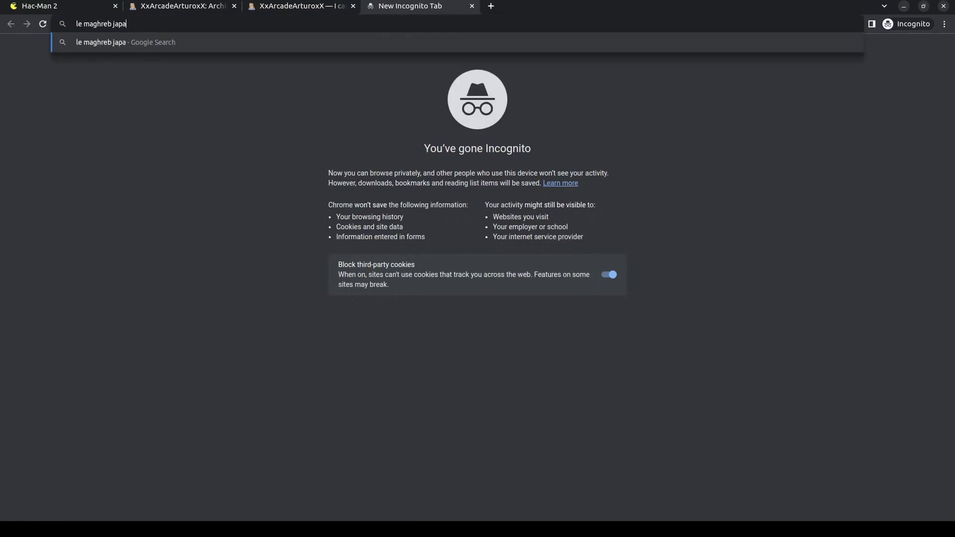
{"action": "type", "text": "n"}
Search 'le maghreb japan', open the Tripadvisor listing and its location in Google Maps
{"action": "key", "text": "Return"}
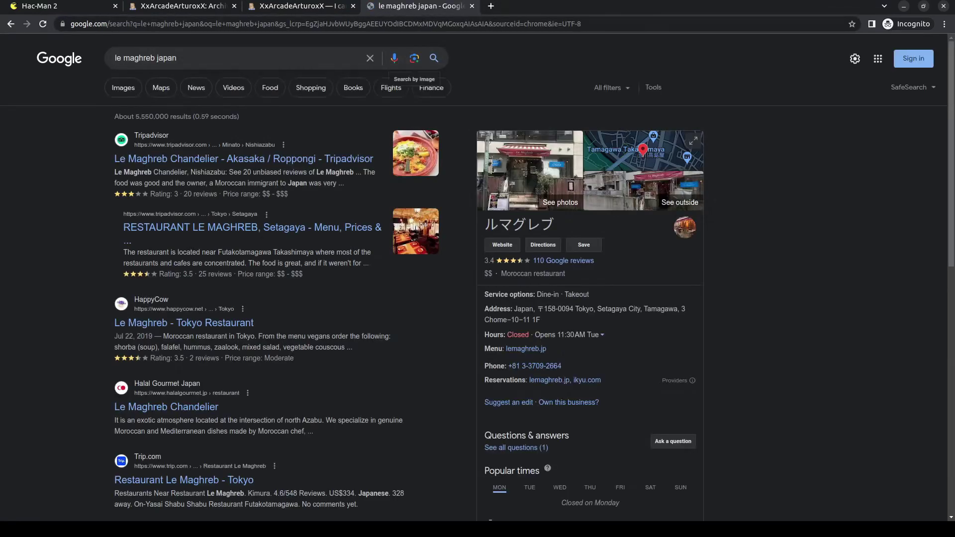
{"action": "left_click", "coordinate": [244, 158]}
{"action": "scroll", "coordinate": [477, 299], "scroll_direction": "down", "scroll_amount": 1}
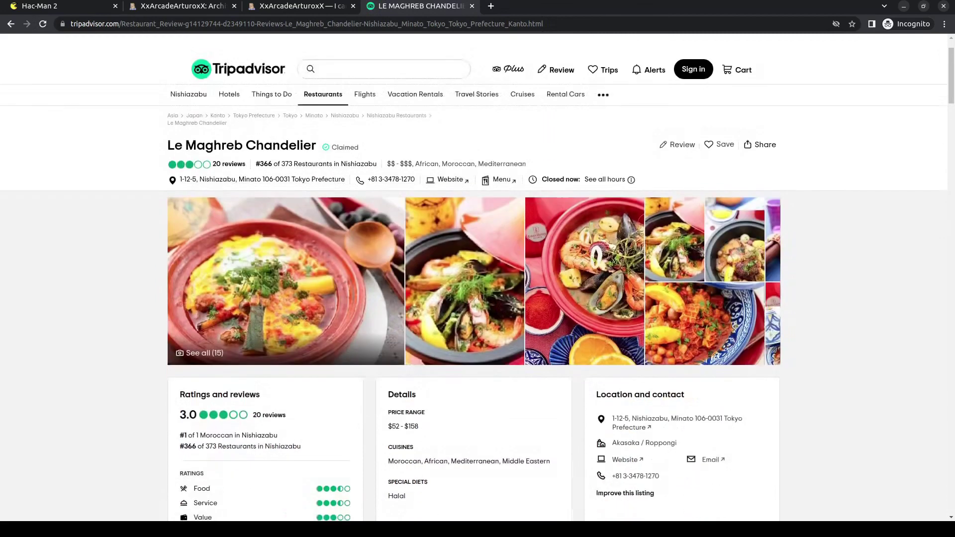
{"action": "scroll", "coordinate": [478, 298], "scroll_direction": "down", "scroll_amount": 2}
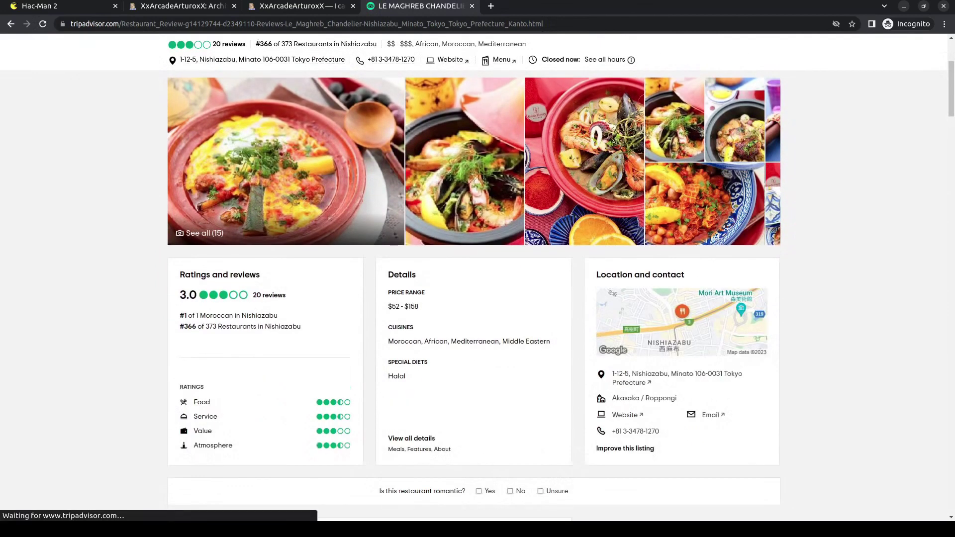
{"action": "left_click", "coordinate": [677, 374]}
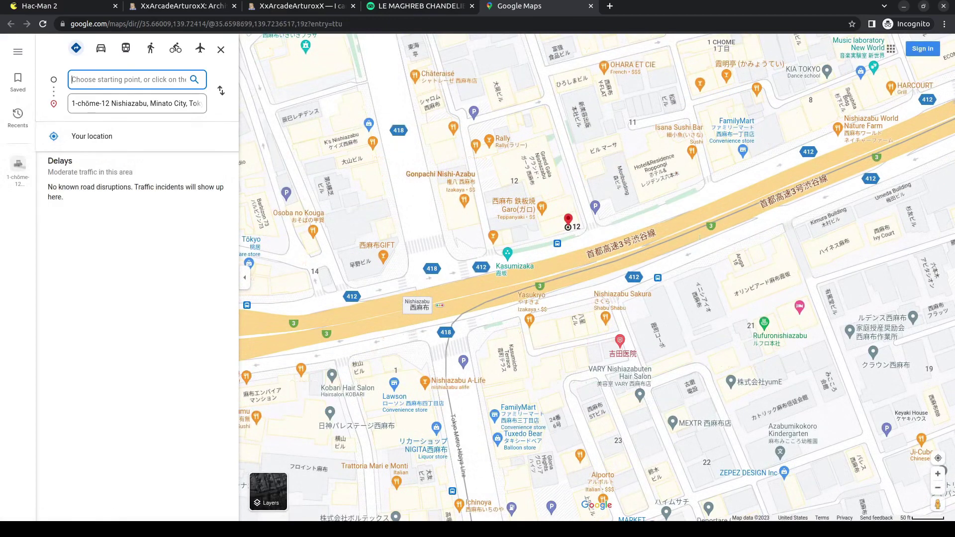
Drop into Street View near Le Maghreb and compare it with the Tumblr photo
{"action": "left_click_drag", "start_coordinate": [938, 505], "coordinate": [593, 223]}
{"action": "key", "text": "ctrl+3"}
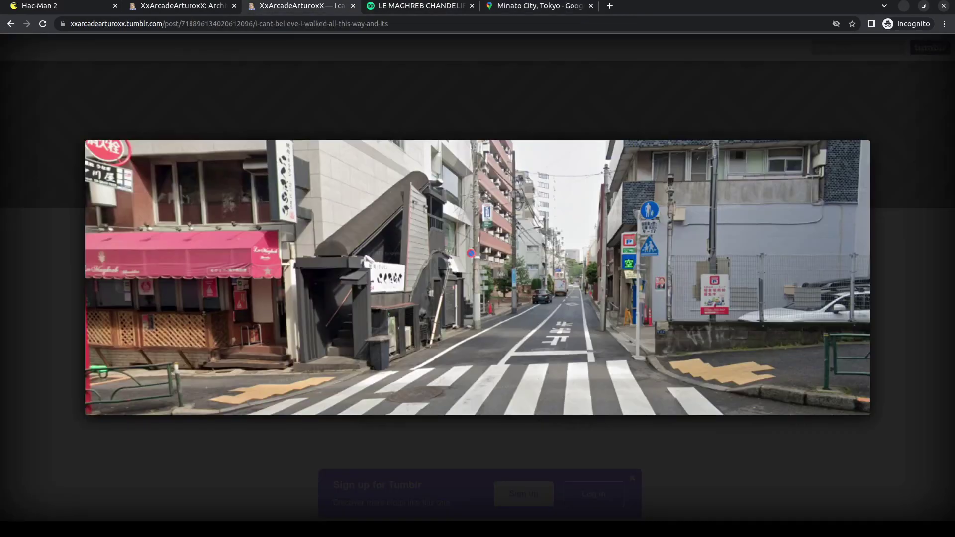
{"action": "left_click", "coordinate": [471, 6]}
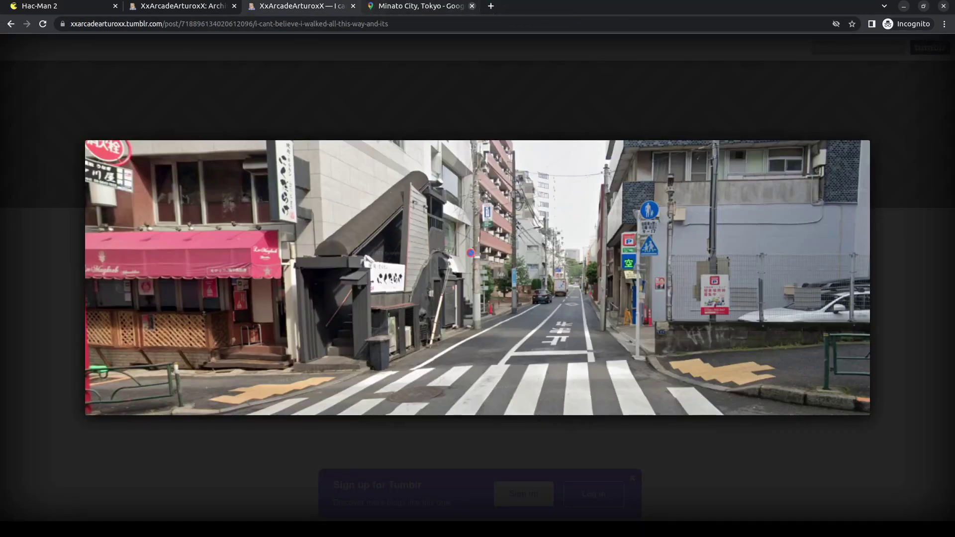
{"action": "key", "text": "ctrl+4"}
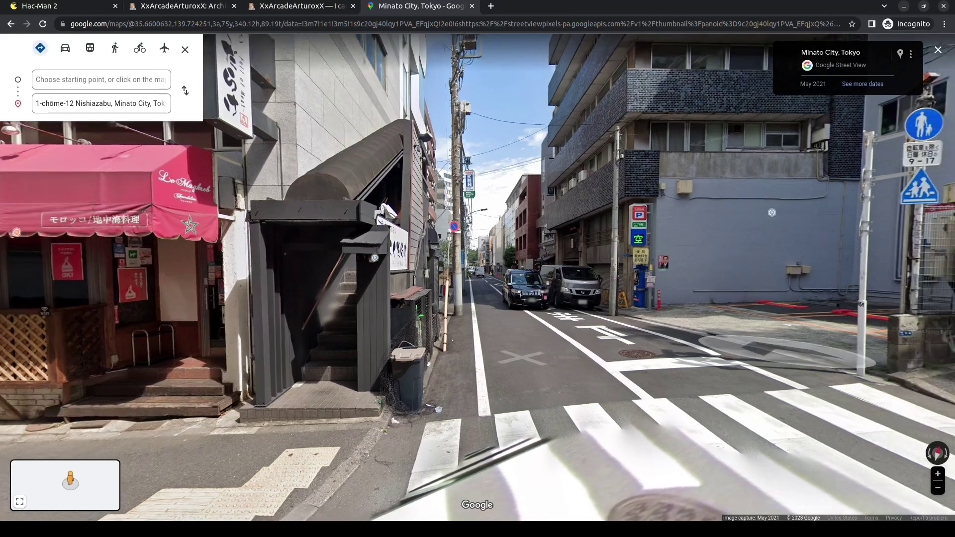
Walk to the Kasumizaka crosswalk corner and list its older imagery dates
{"action": "left_click_drag", "start_coordinate": [895, 388], "coordinate": [660, 416]}
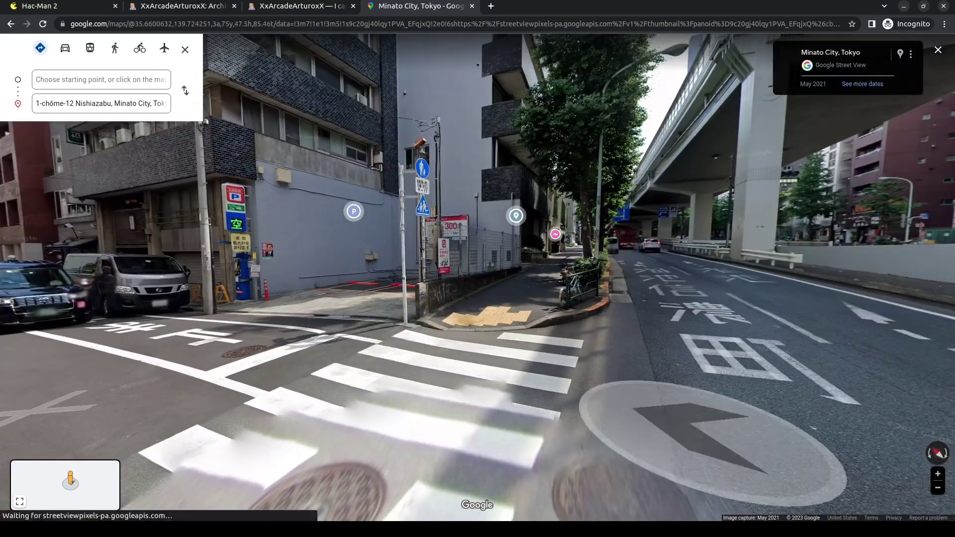
{"action": "left_click", "coordinate": [820, 373]}
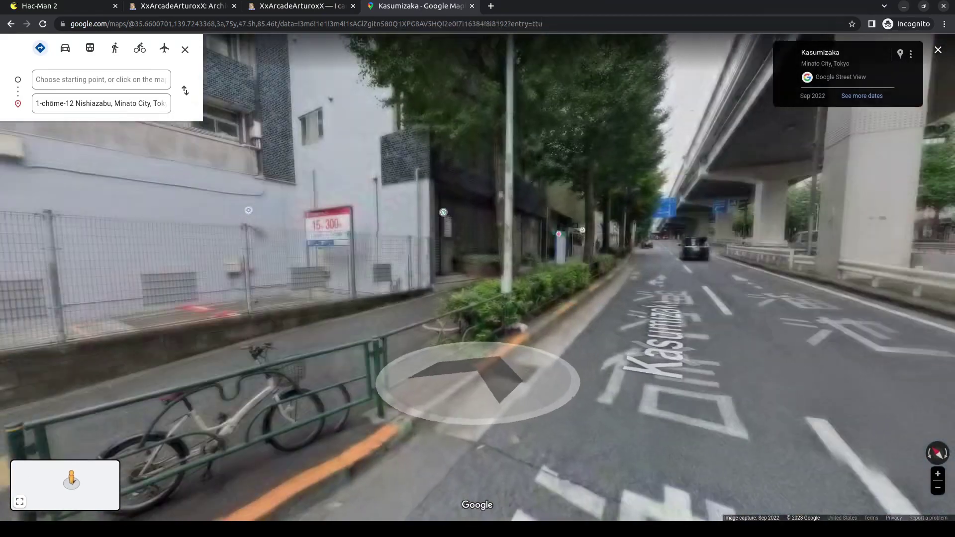
{"action": "left_click_drag", "start_coordinate": [478, 381], "coordinate": [623, 357]}
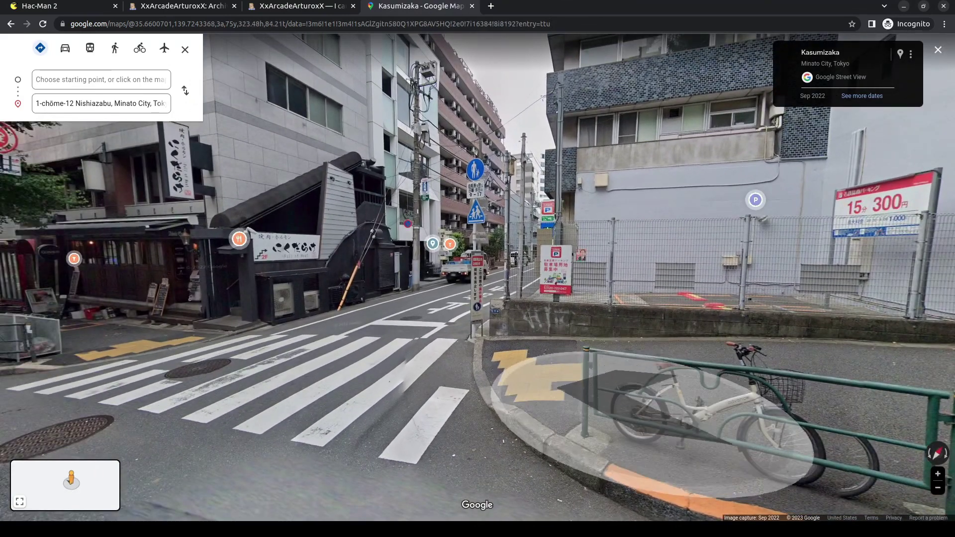
{"action": "left_click", "coordinate": [862, 95]}
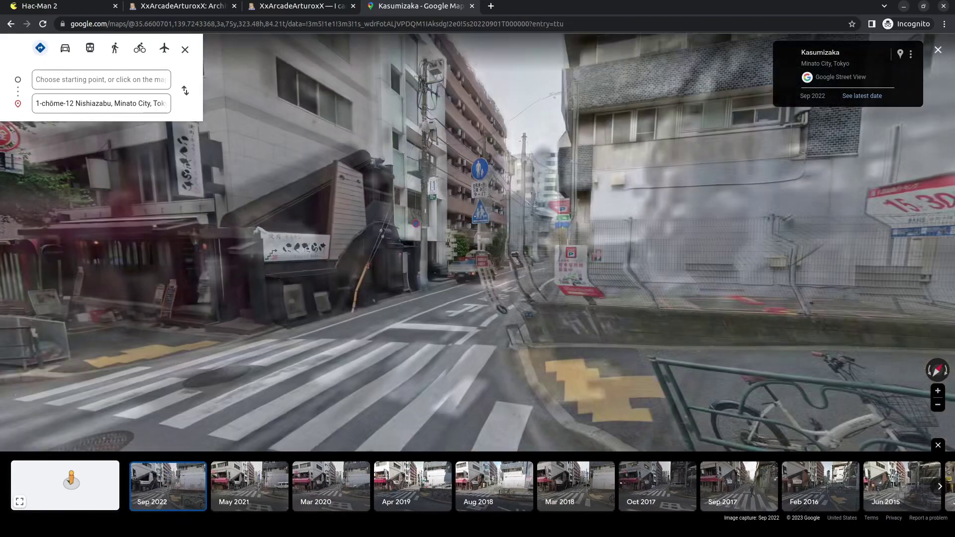
Switch to older imagery, approach the corner wall and screen-capture the space-invader tile
{"action": "left_click", "coordinate": [820, 485]}
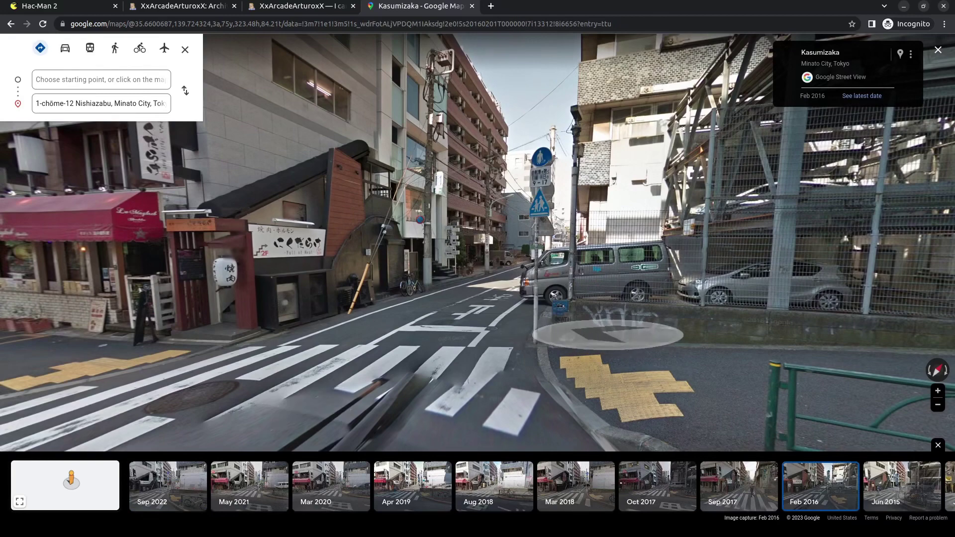
{"action": "left_click", "coordinate": [594, 335]}
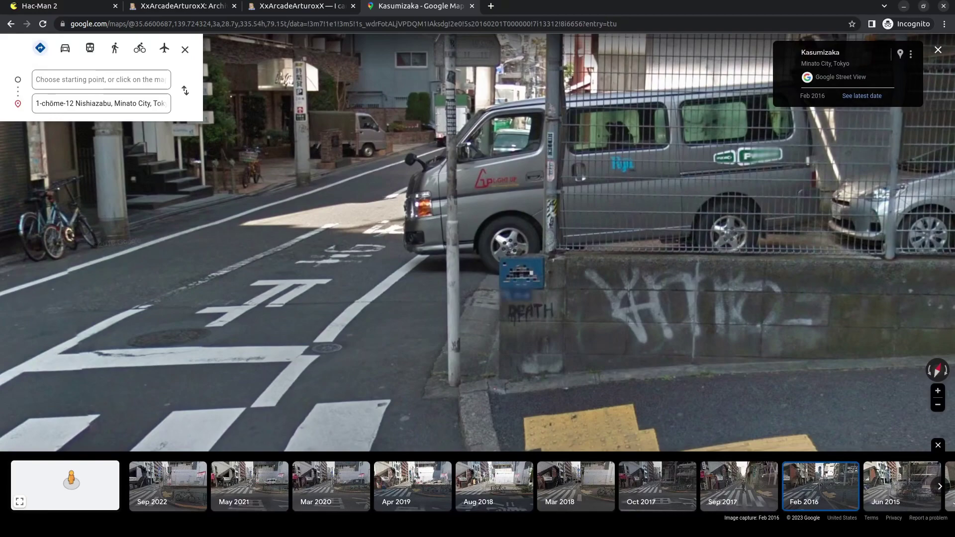
{"action": "left_click", "coordinate": [441, 298]}
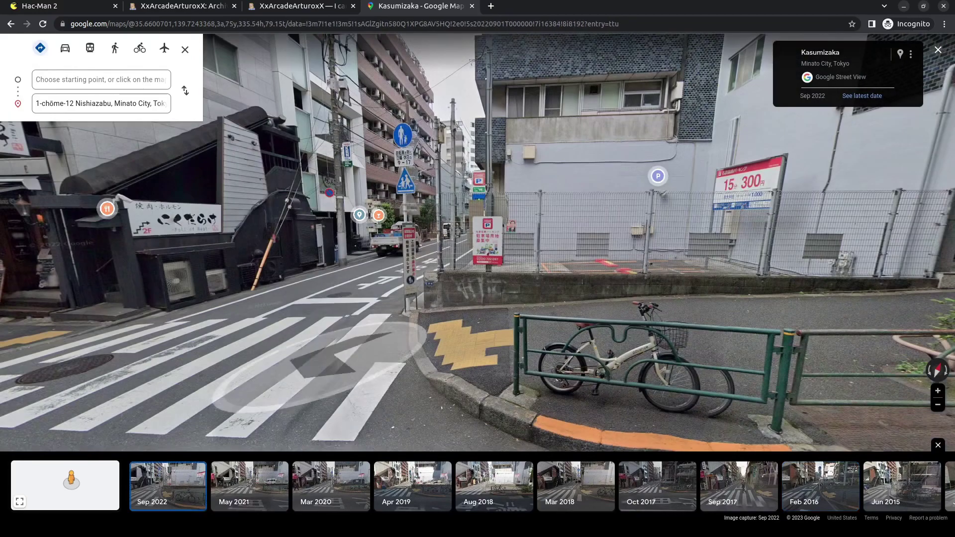
{"action": "scroll", "coordinate": [437, 292], "scroll_direction": "up", "scroll_amount": 5}
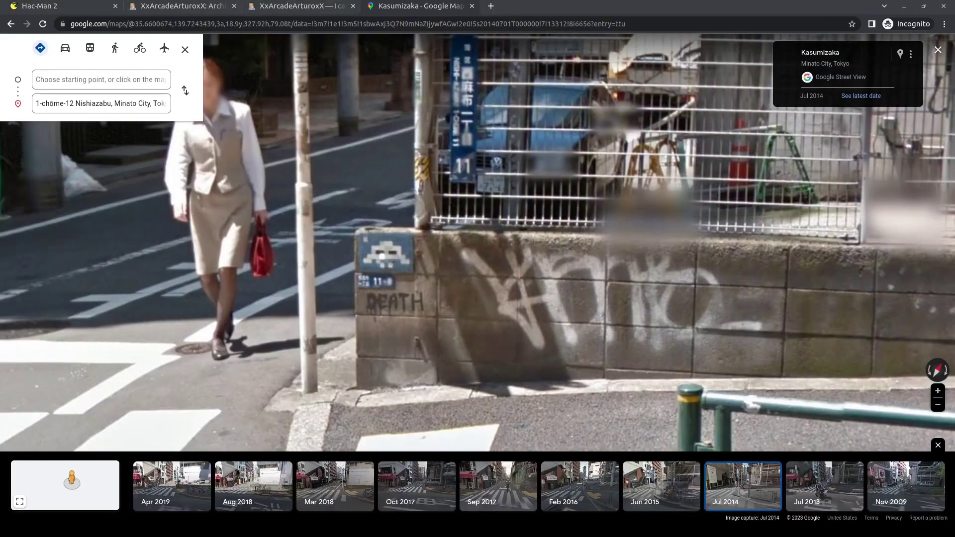
{"action": "key", "text": "Print"}
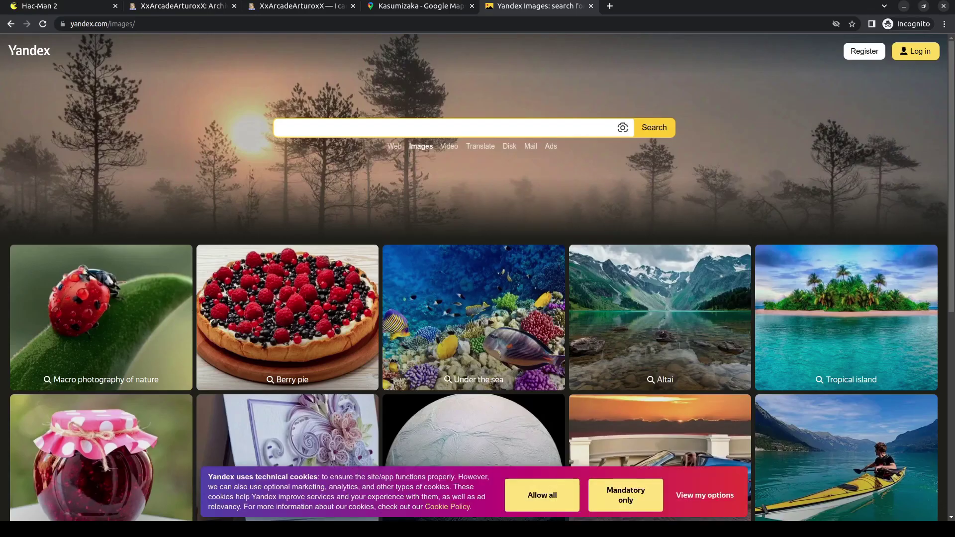
Reverse-search the captured tile on Yandex Images and open the I LDN space-invader result
{"action": "left_click", "coordinate": [622, 128]}
{"action": "key", "text": "ctrl+v"}
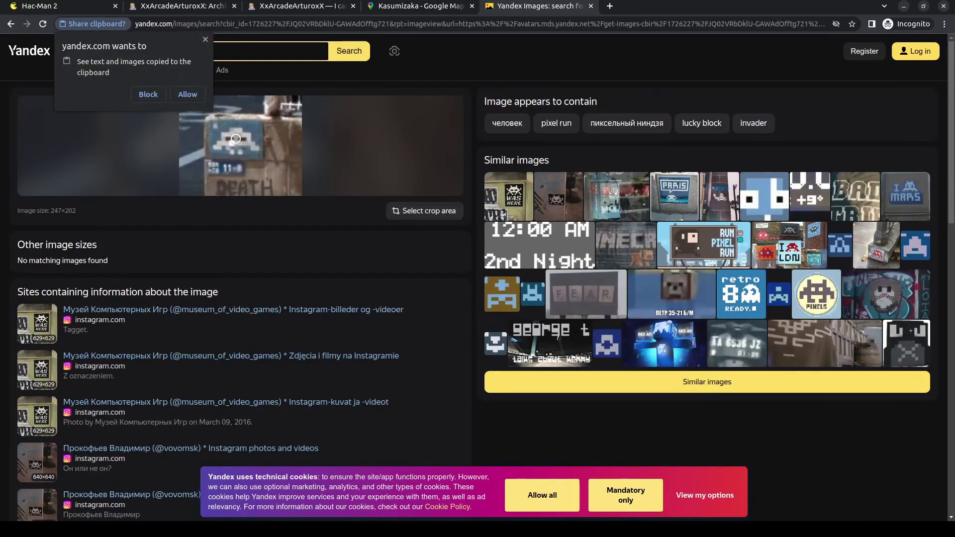
{"action": "left_click", "coordinate": [706, 382]}
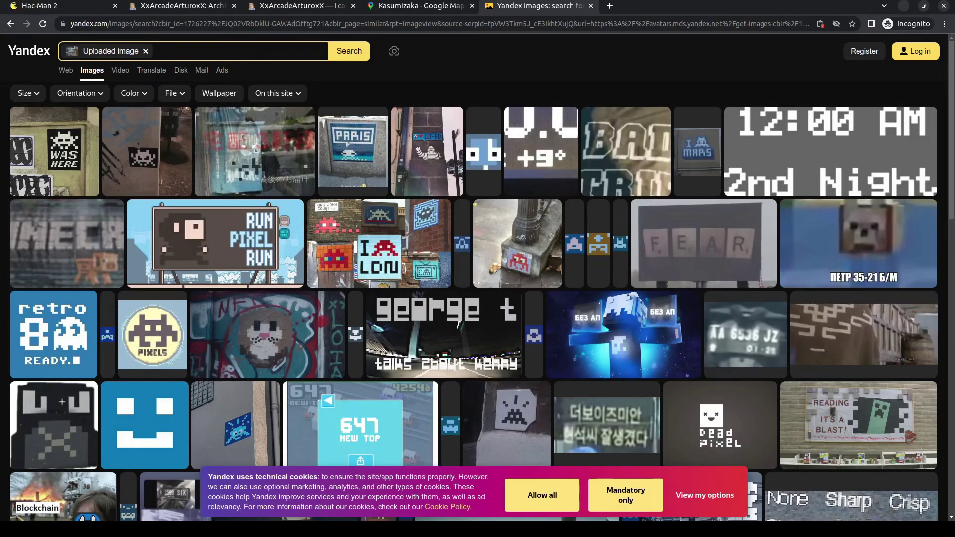
{"action": "left_click", "coordinate": [379, 254]}
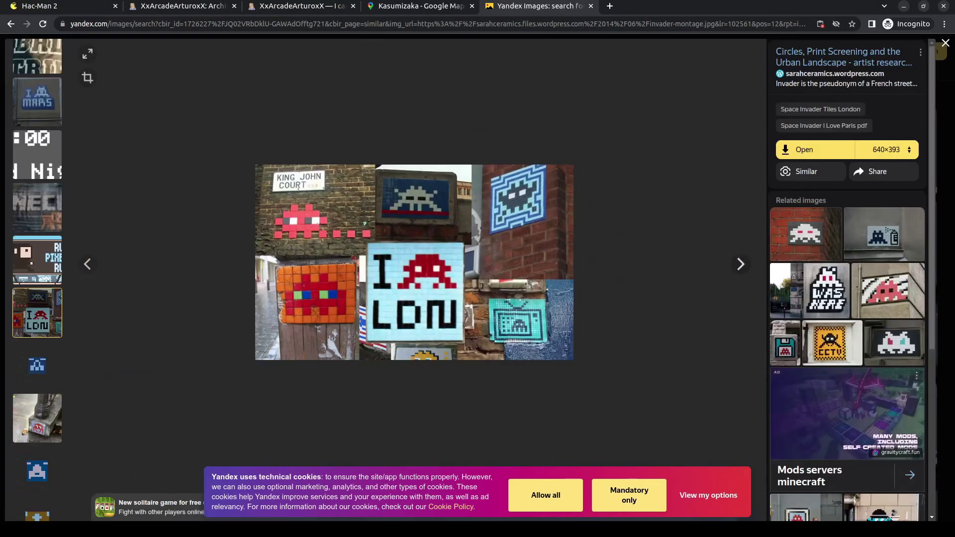
Open the source blog article and highlight the sentence naming Invader
{"action": "left_click", "coordinate": [843, 57]}
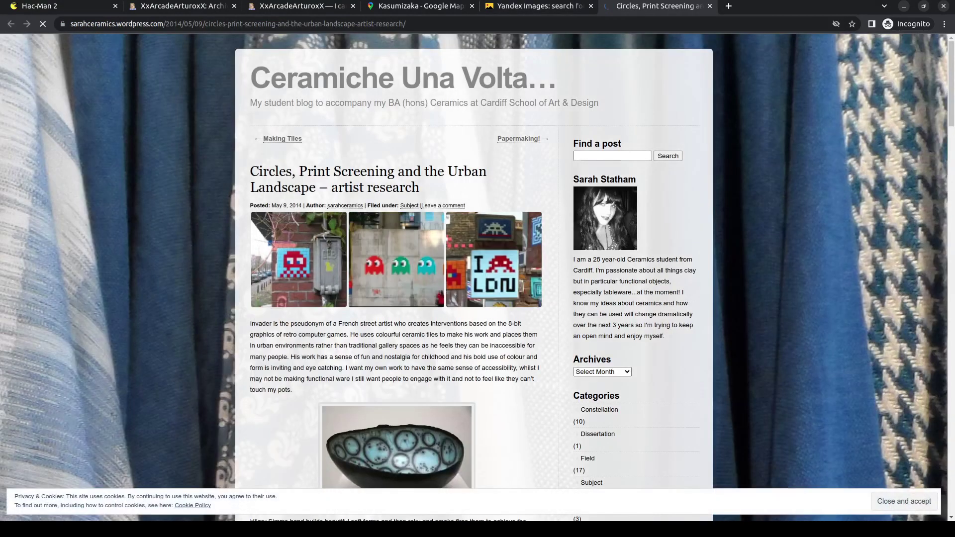
{"action": "left_click_drag", "start_coordinate": [324, 324], "coordinate": [252, 324]}
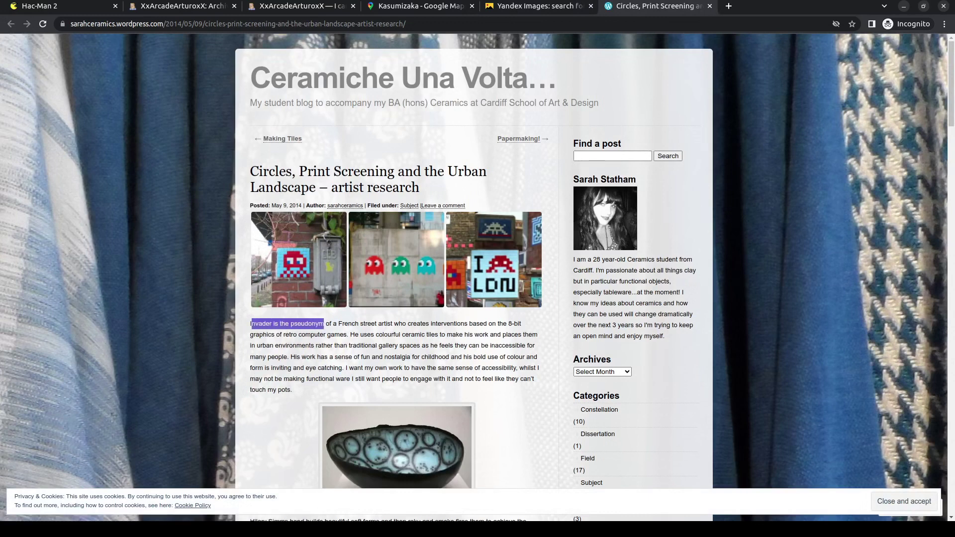
{"action": "left_click_drag", "start_coordinate": [324, 323], "coordinate": [521, 324]}
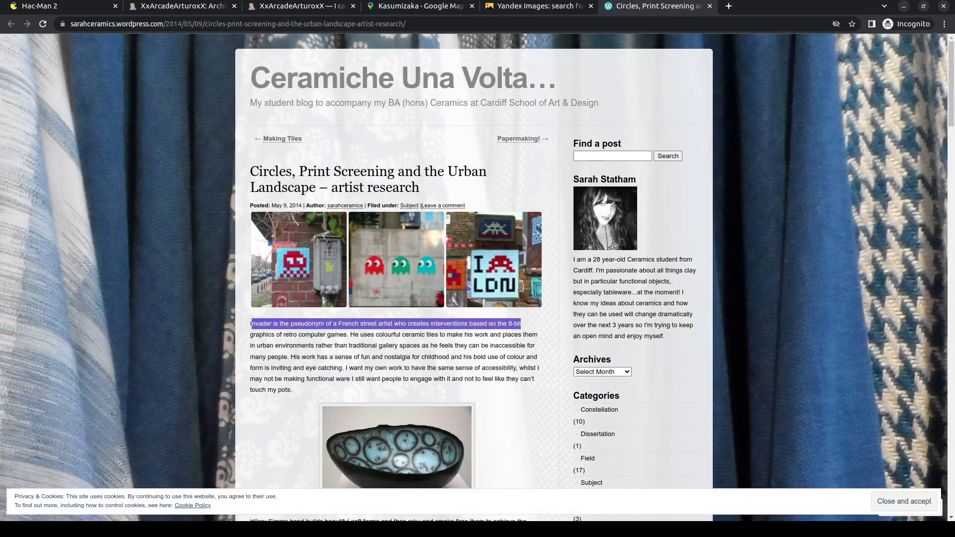